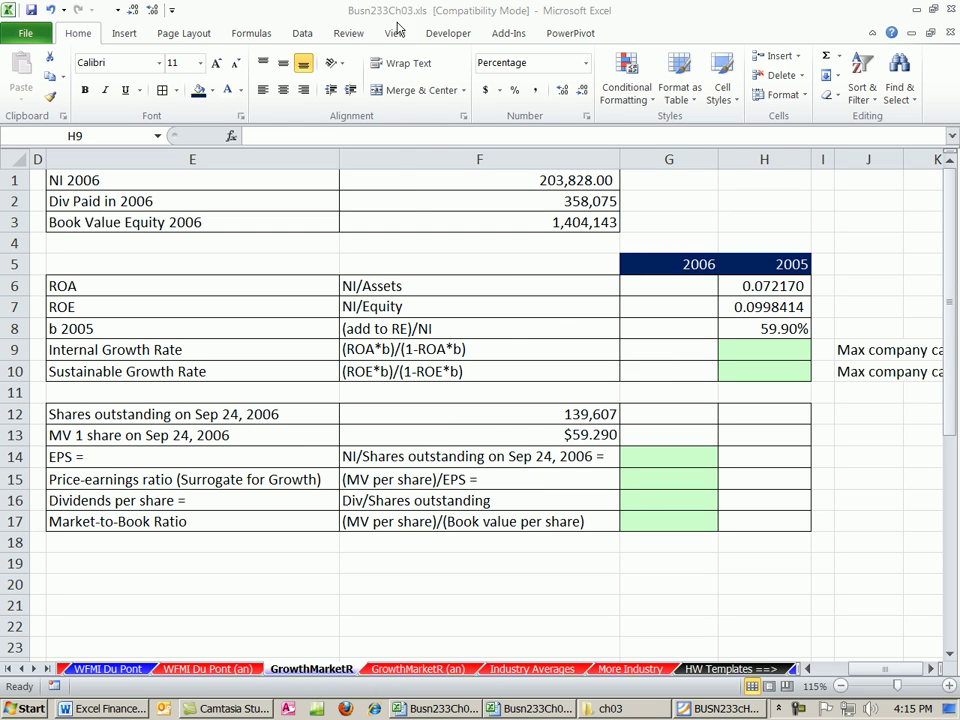
# - Switch to the BUSN233cH03-16PAGES.pdf notes in Foxit Reader and read the internal and sustainable growth rate formulas on page 14
pyautogui.click(709, 711)
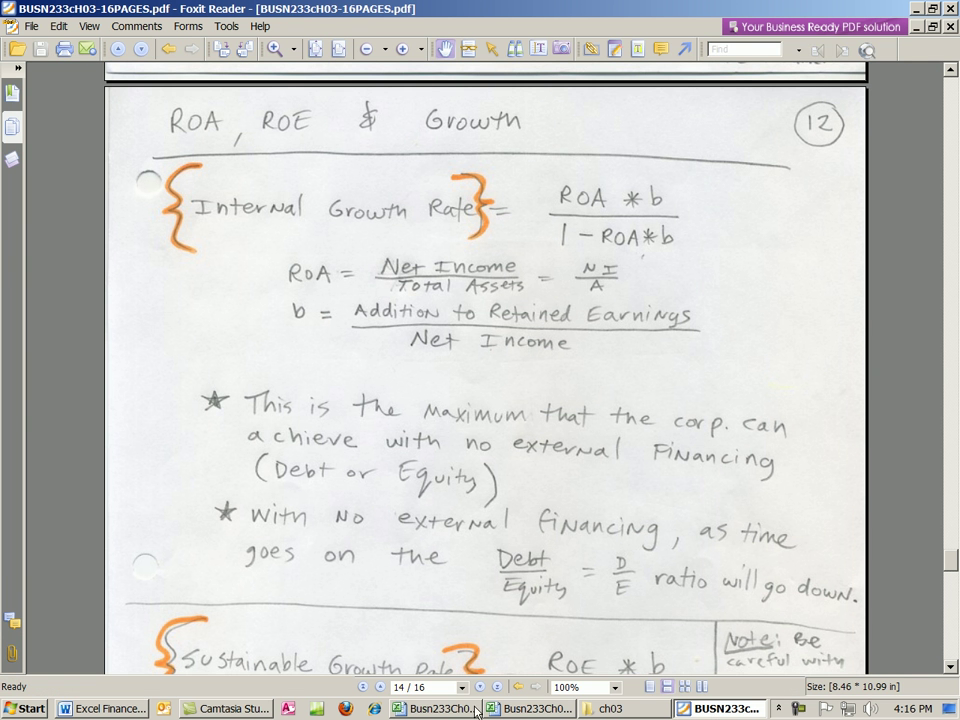
pyautogui.click(540, 710)
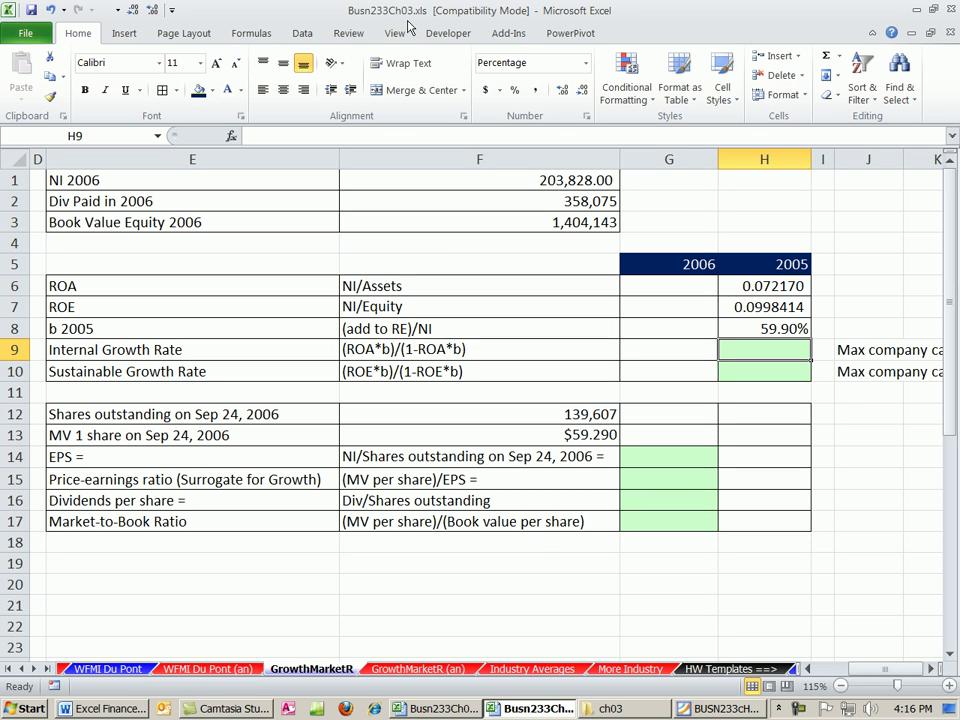
pyautogui.click(703, 712)
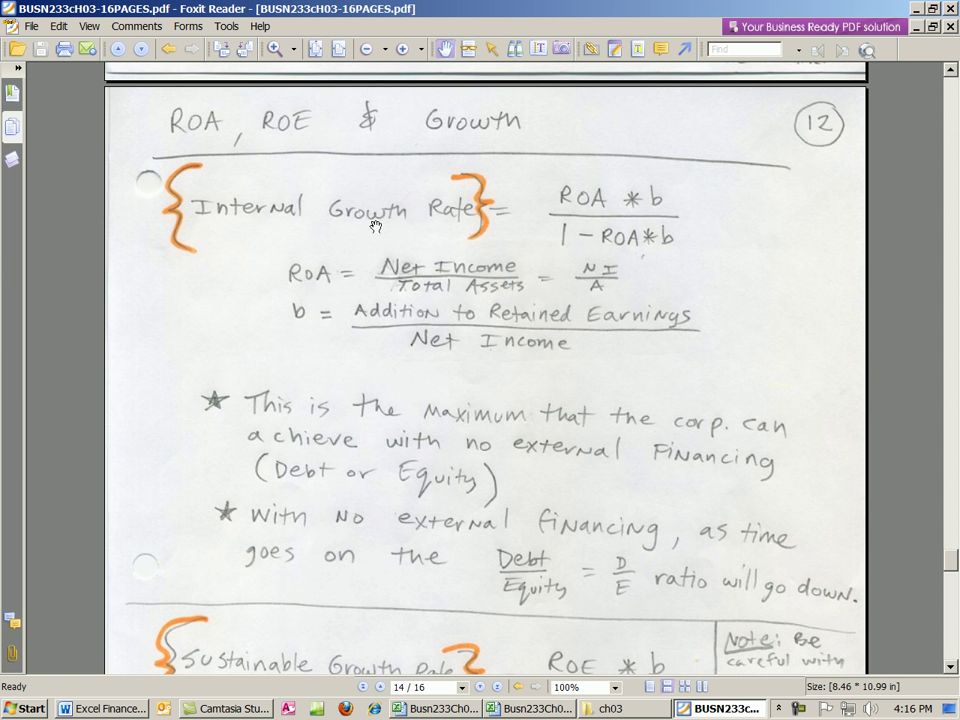
pyautogui.scroll(-3, 424, 227)
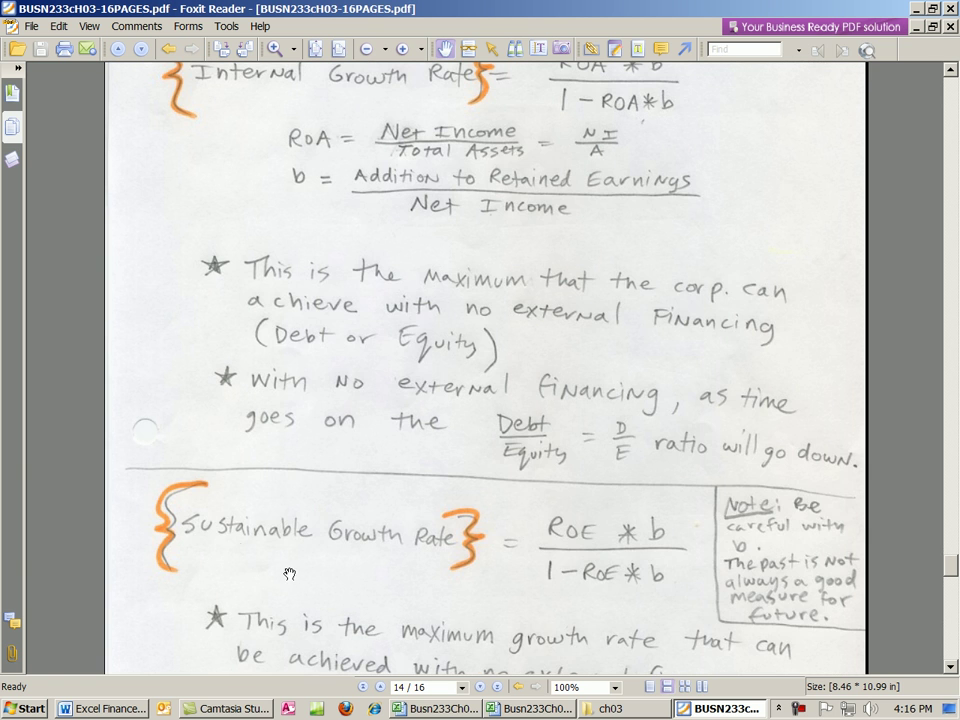
pyautogui.scroll(-10, 415, 557)
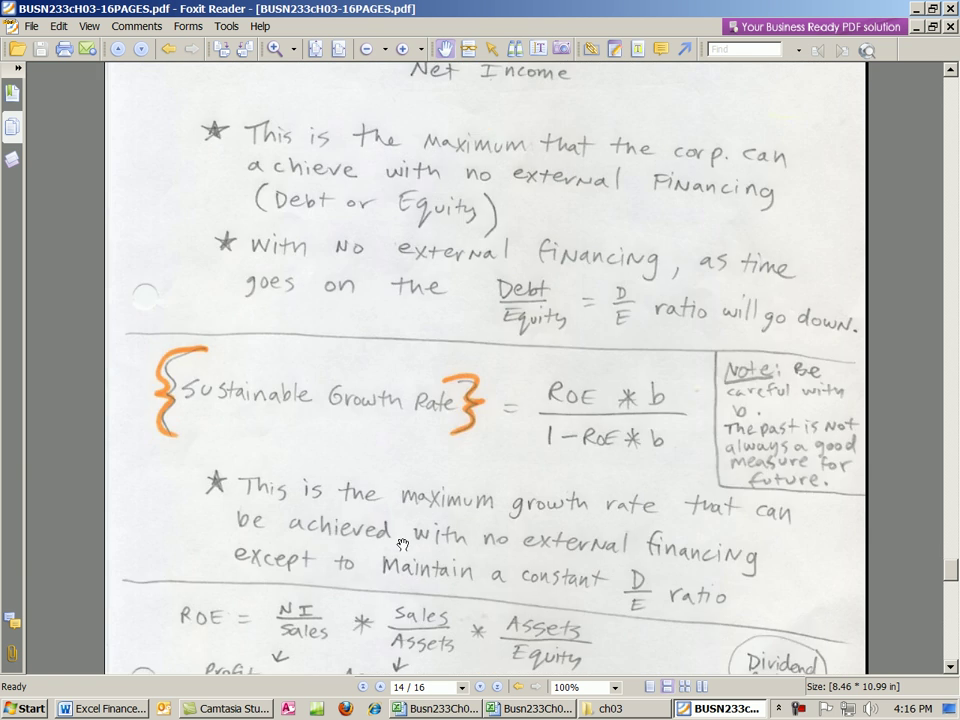
pyautogui.scroll(5, 394, 532)
pyautogui.scroll(9, 394, 532)
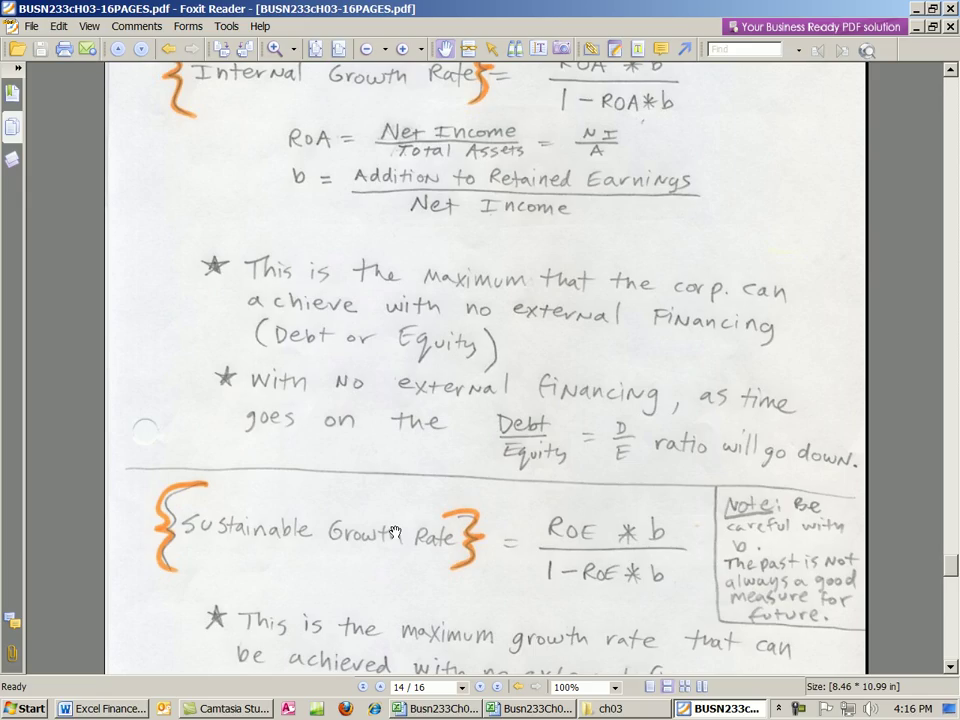
pyautogui.scroll(2, 395, 531)
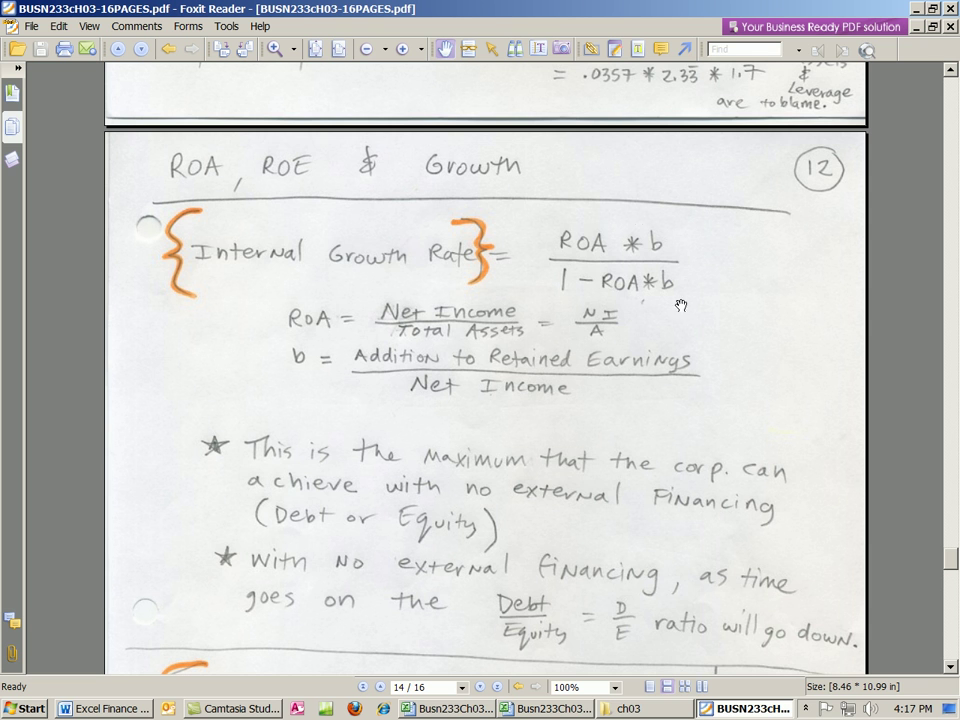
pyautogui.scroll(-5, 627, 450)
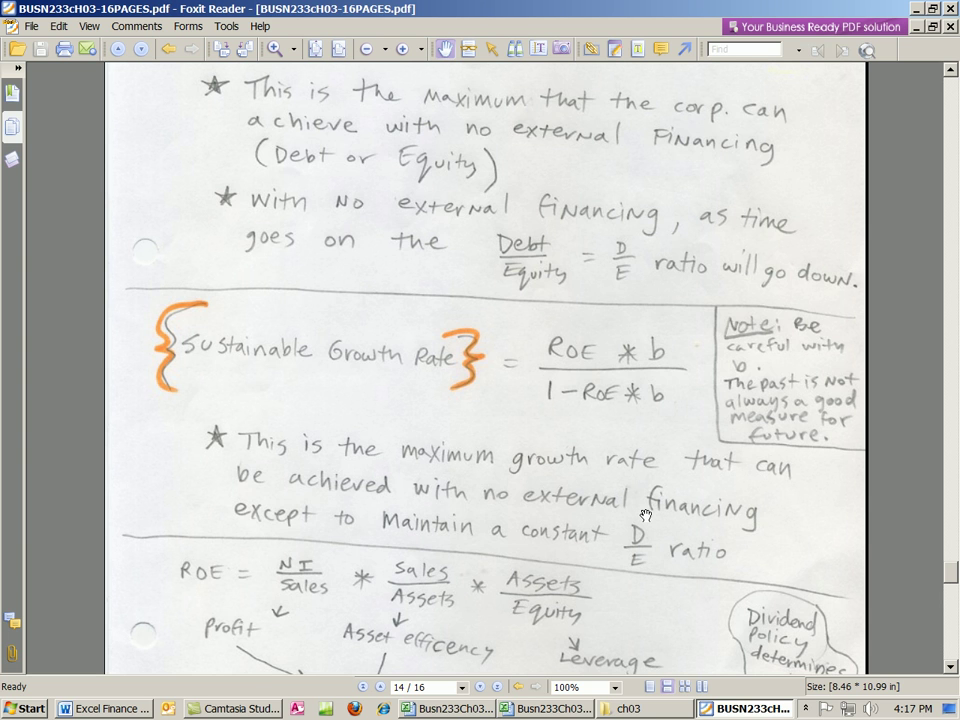
pyautogui.scroll(-3, 628, 457)
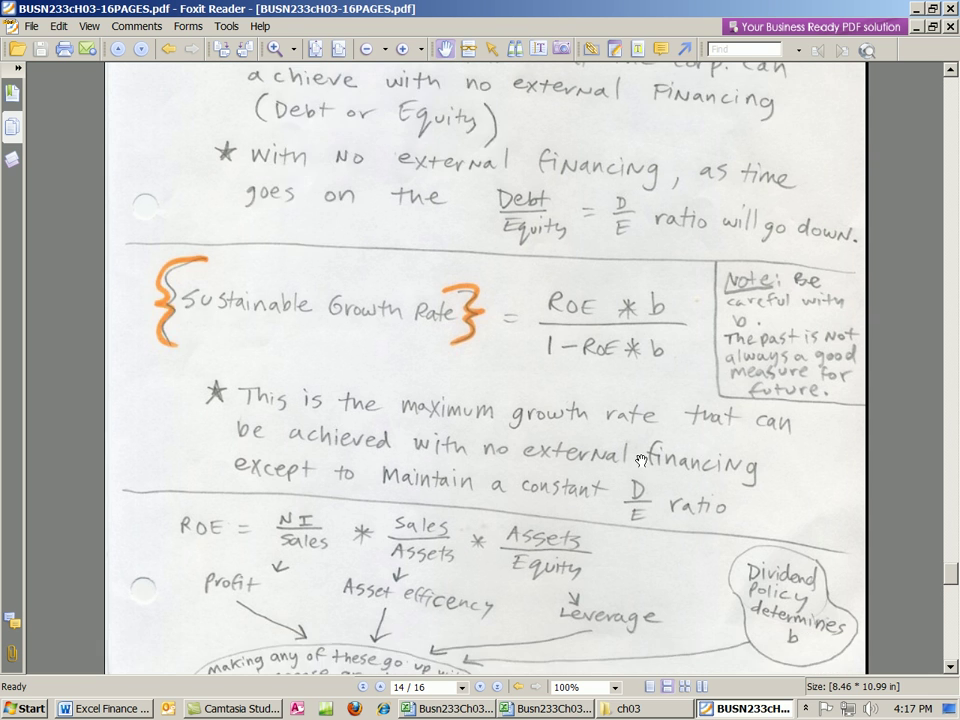
# - Read the Market Value Ratios page of the notes, covering the price-earnings ratio and the market-to-book ratio
pyautogui.scroll(-8, 628, 457)
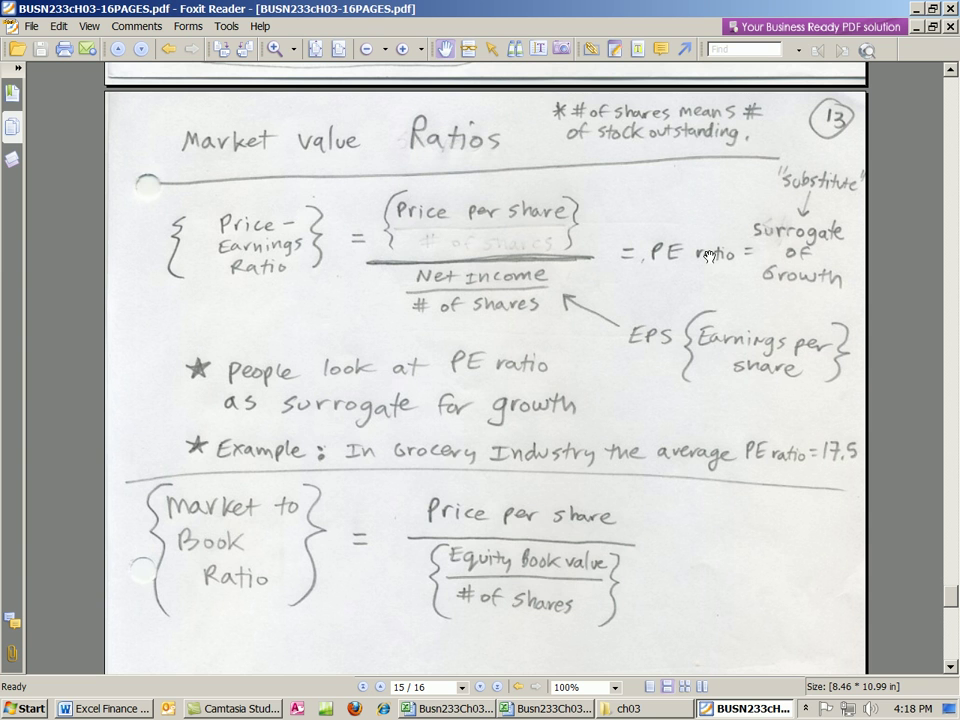
pyautogui.scroll(-2, 403, 362)
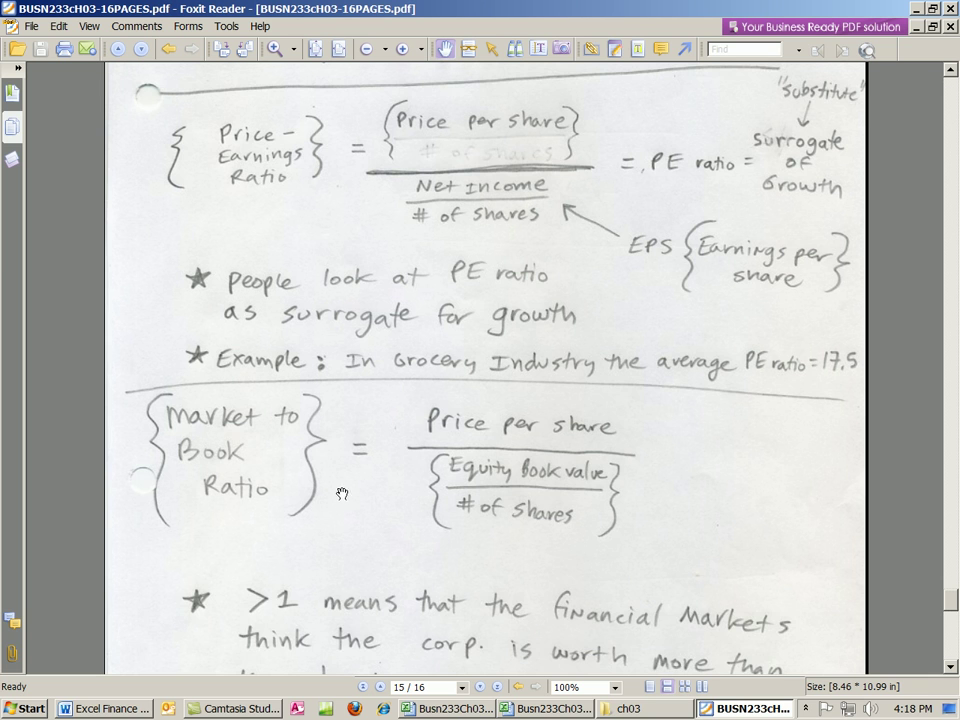
pyautogui.scroll(-1, 291, 497)
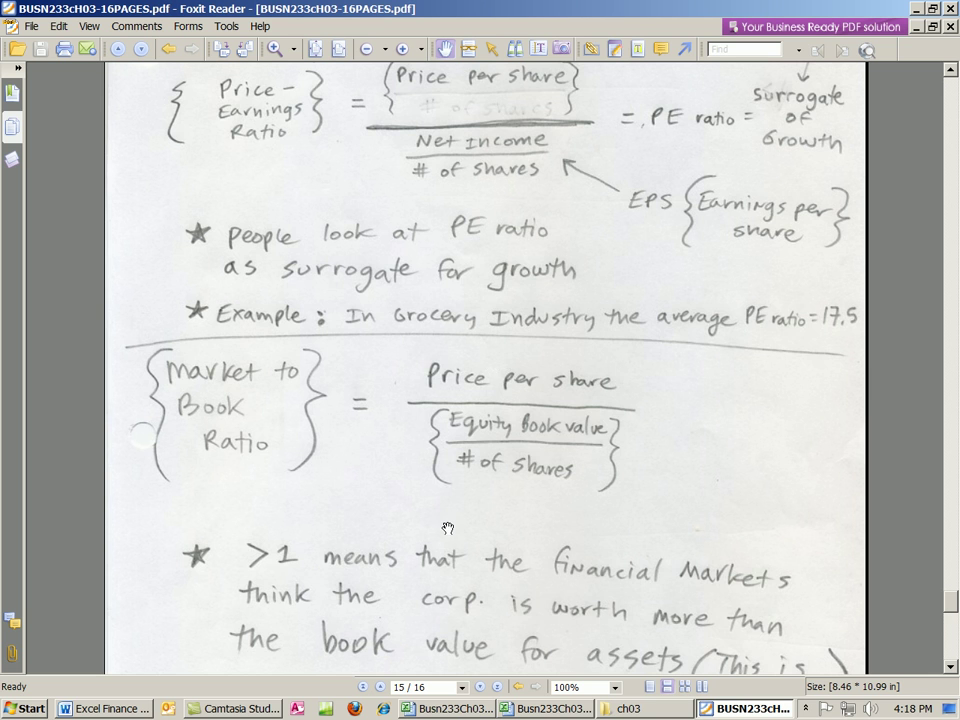
pyautogui.scroll(-4, 448, 528)
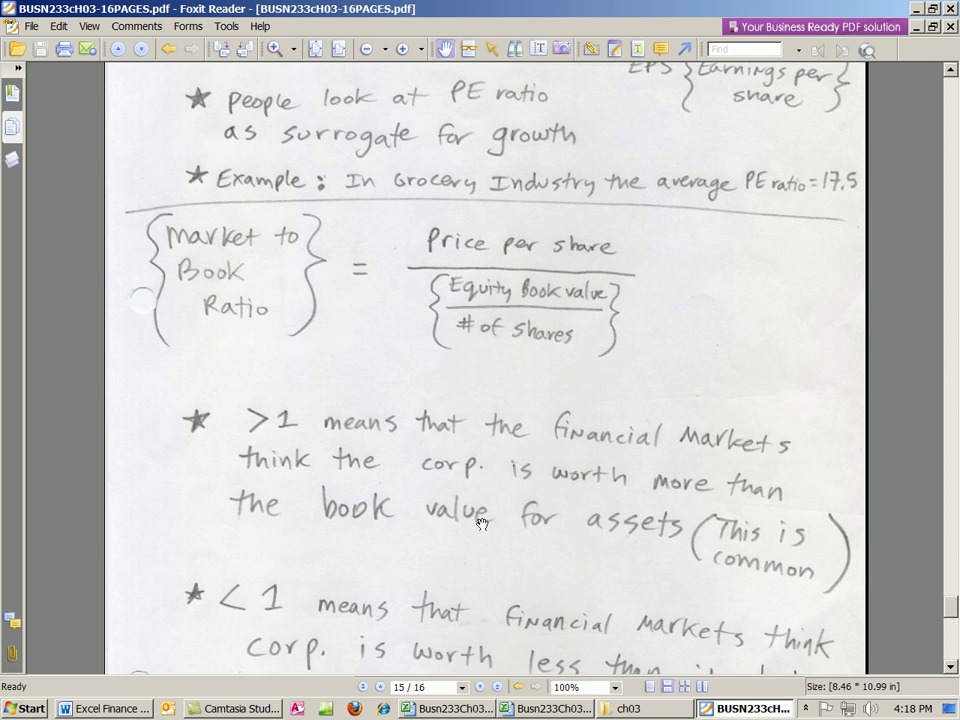
pyautogui.scroll(-1, 481, 522)
pyautogui.scroll(-2, 480, 510)
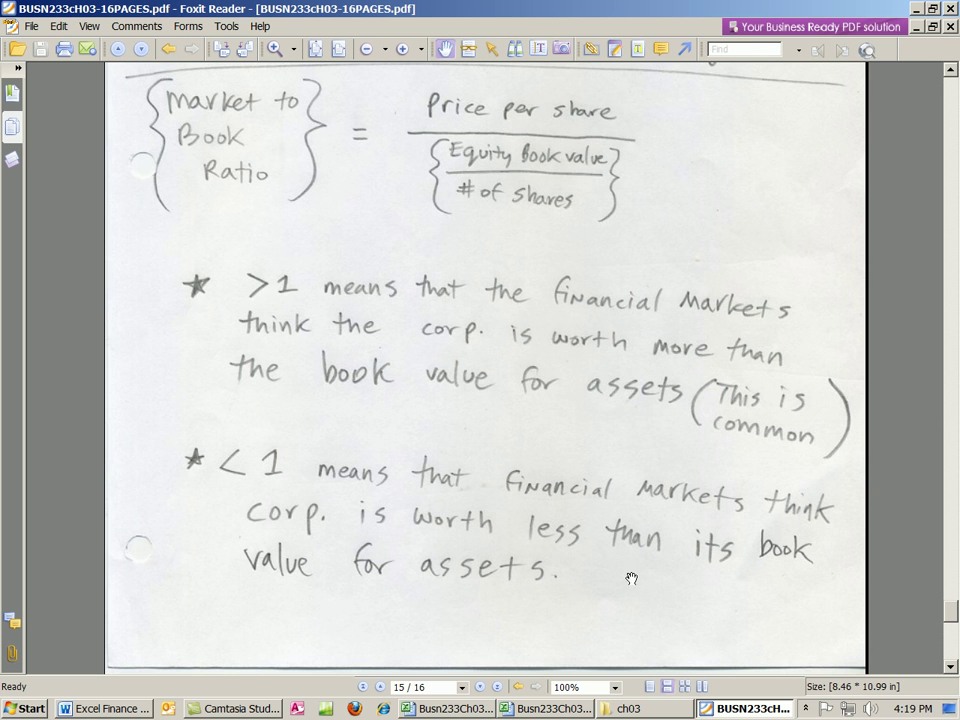
pyautogui.scroll(1, 637, 555)
pyautogui.scroll(3, 637, 555)
pyautogui.scroll(3, 637, 550)
pyautogui.scroll(-7, 637, 540)
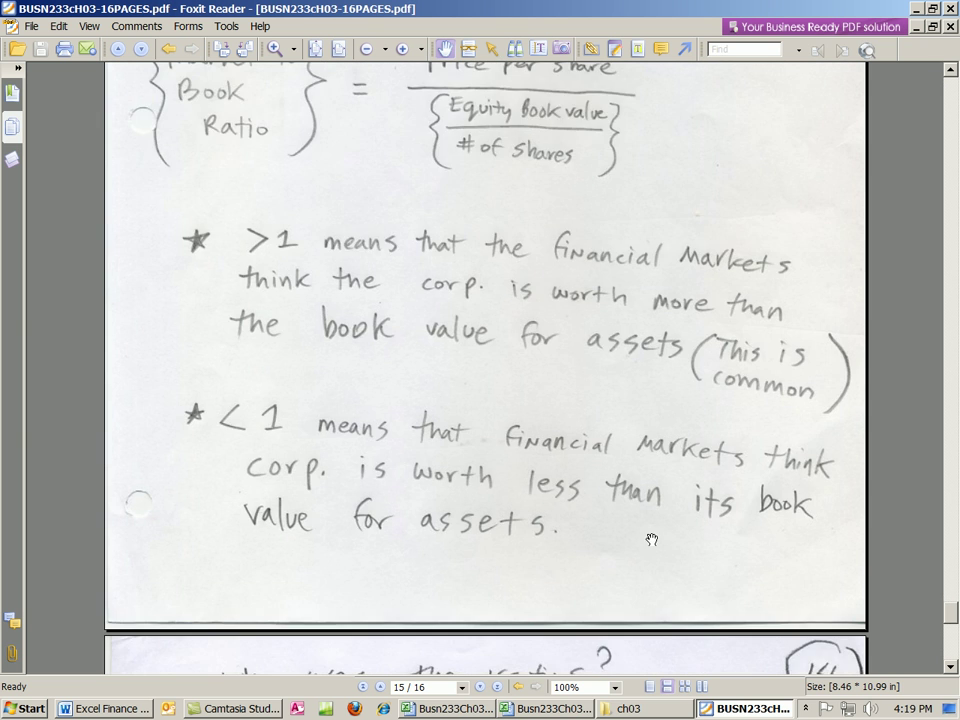
pyautogui.scroll(-6, 651, 540)
pyautogui.scroll(7, 651, 540)
pyautogui.scroll(5, 480, 360)
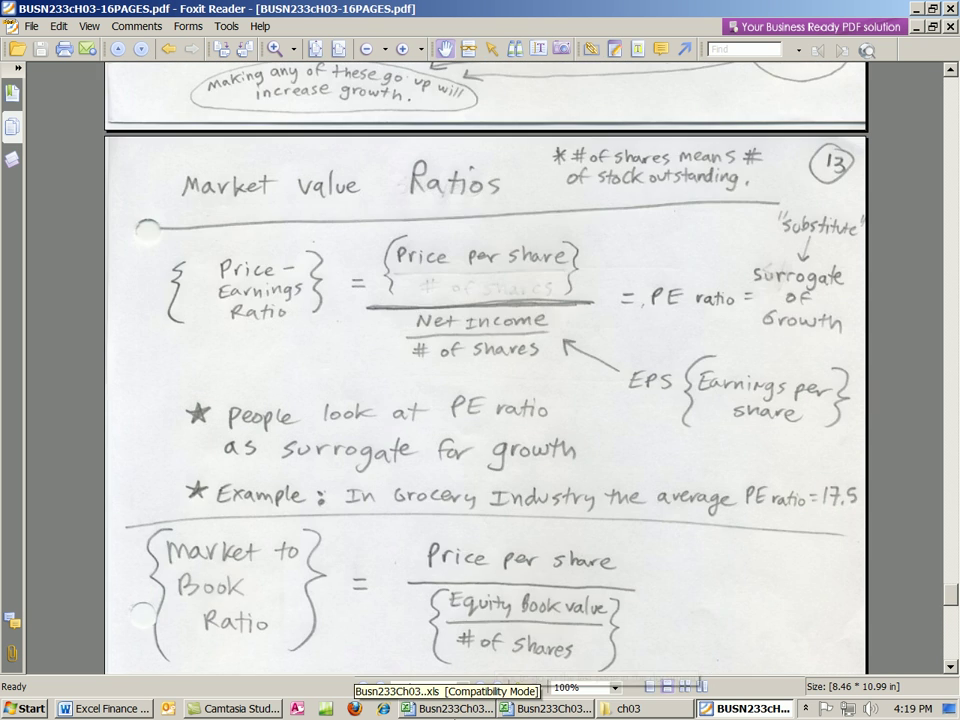
# - Switch to the Busn233Ch03.xls workbook in Excel and inspect the formulas for 2006 net income, dividends paid and book value equity
pyautogui.click(530, 710)
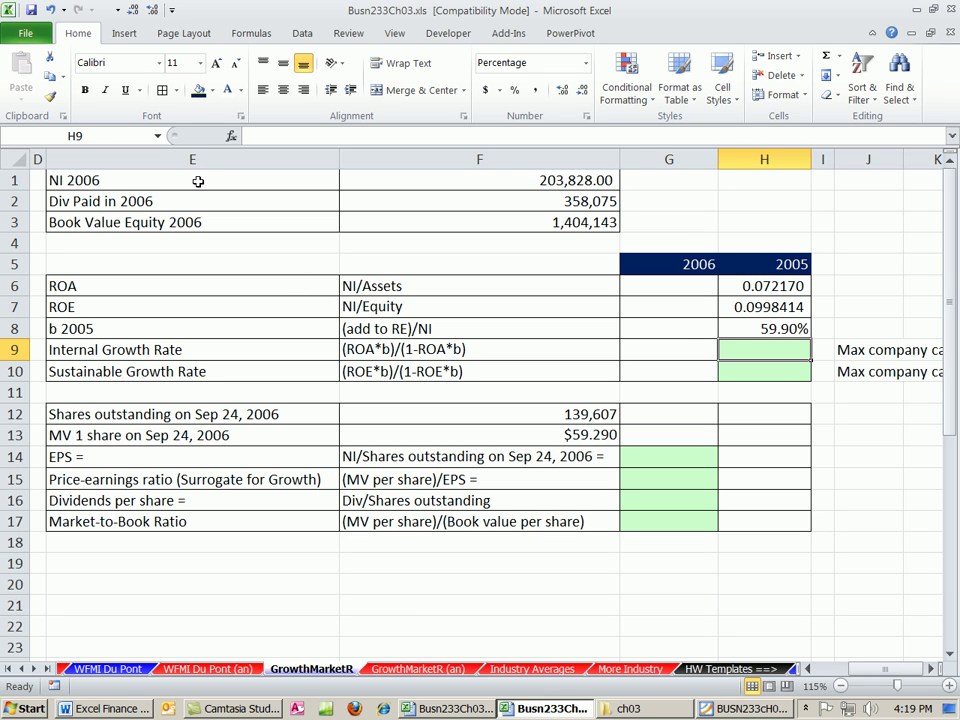
pyautogui.click(513, 181)
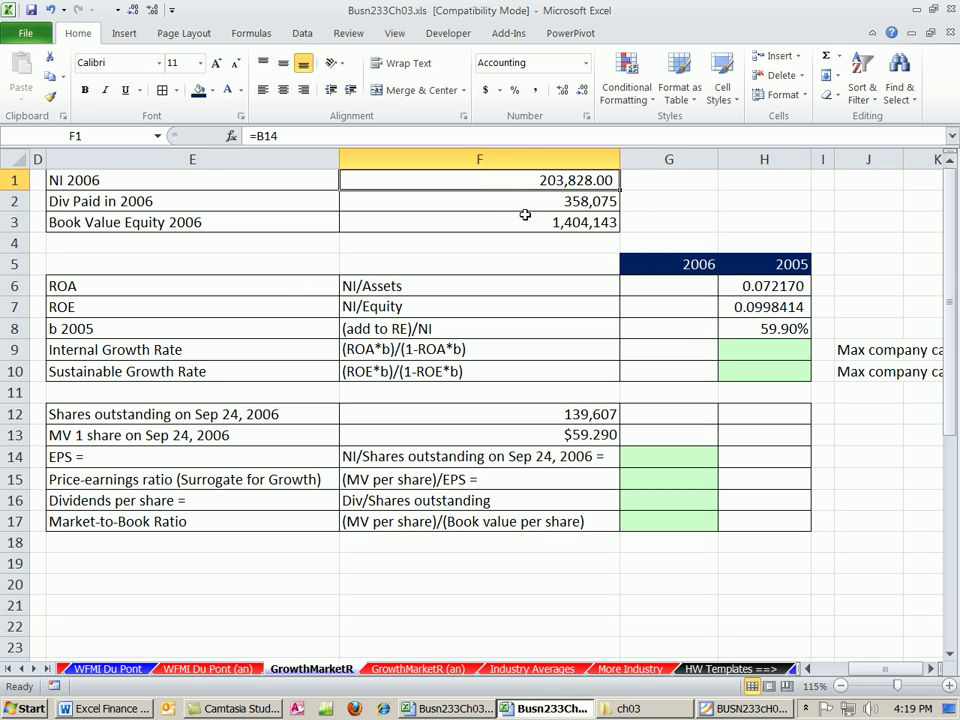
pyautogui.click(476, 205)
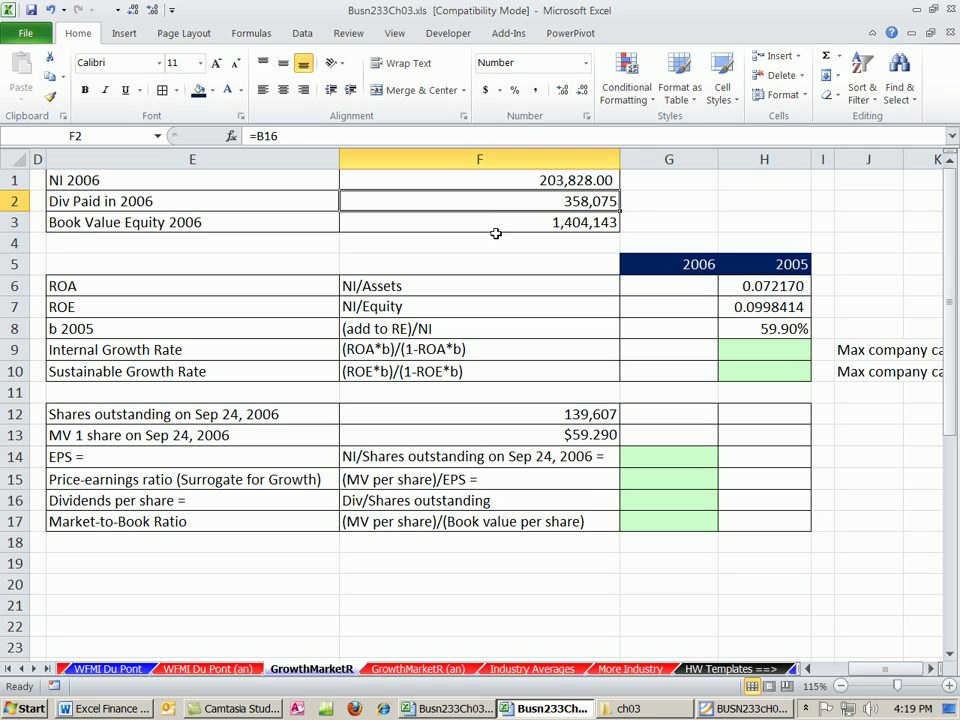
pyautogui.click(455, 223)
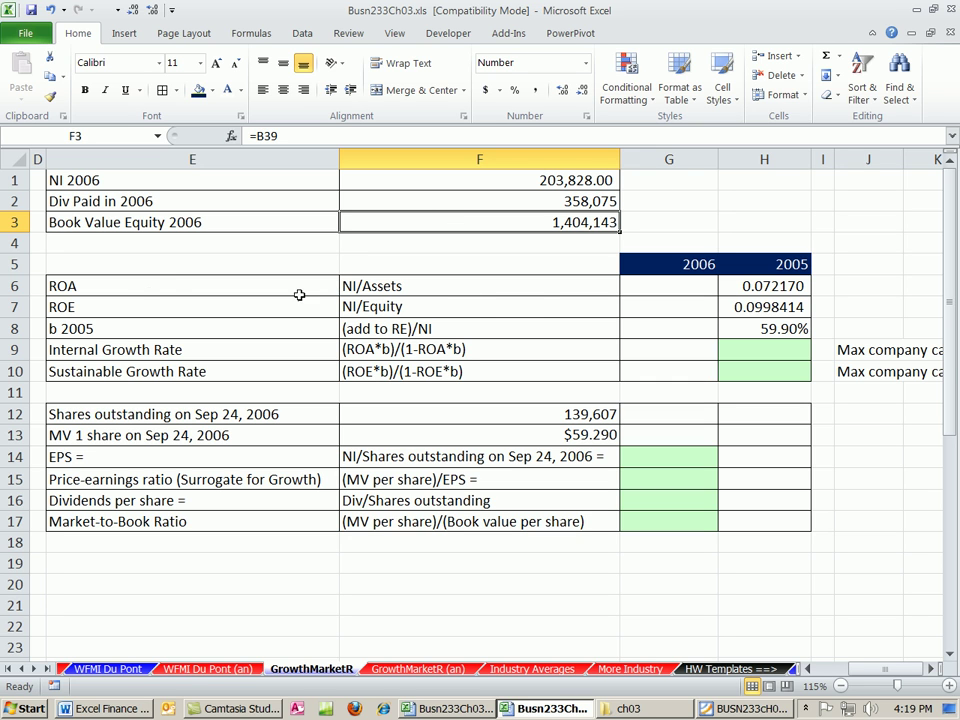
# - Inspect the formulas behind the 2005 ROA, ROE and b values in H6:H8
pyautogui.click(735, 287)
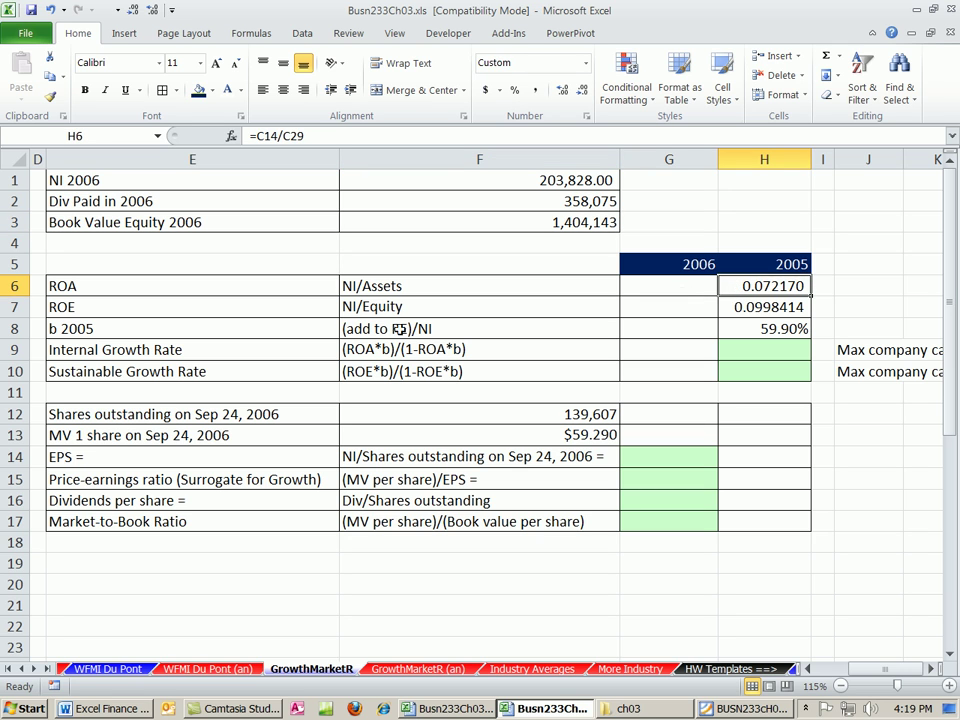
pyautogui.click(200, 305)
pyautogui.click(765, 308)
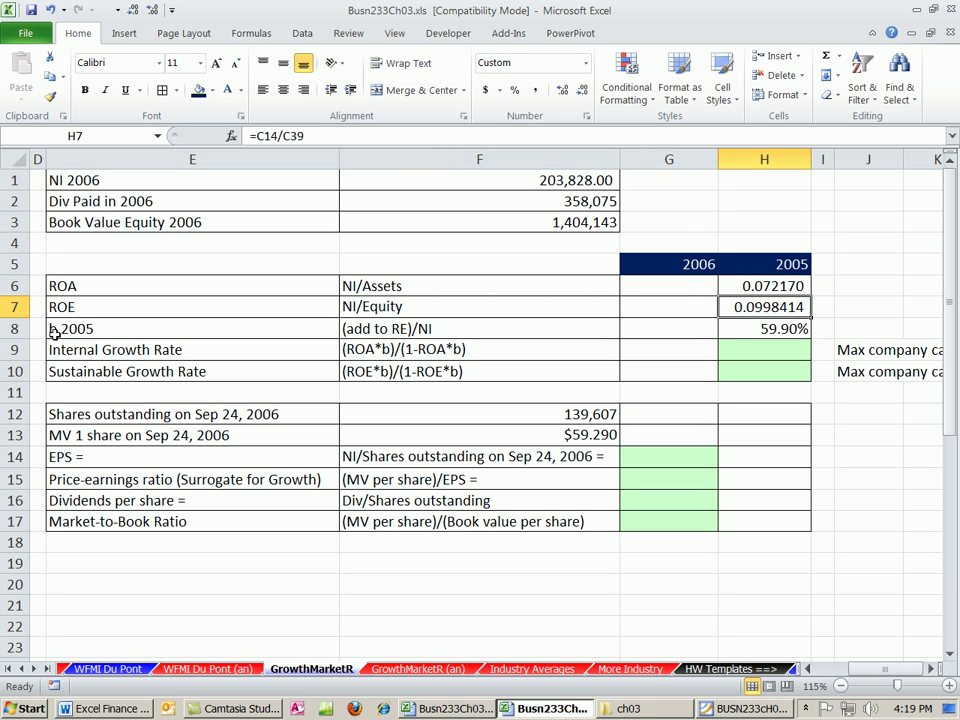
pyautogui.doubleClick(782, 334)
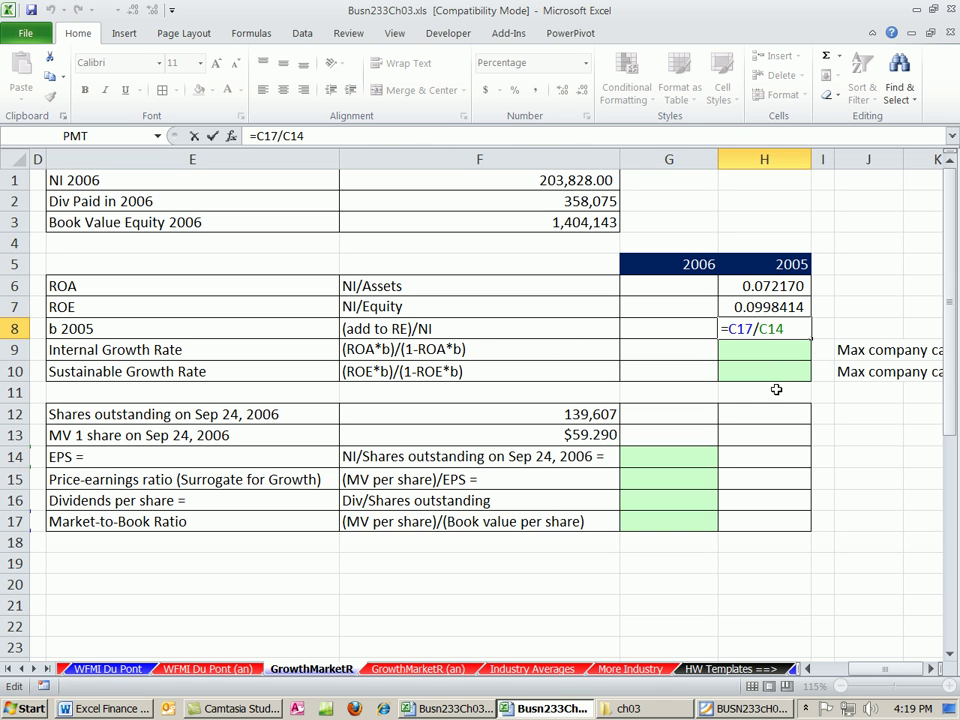
pyautogui.press('Escape')
# - Check the 2005 net income in C14 and the Add To Retained Earnings formula in C17 of the income statement
pyautogui.moveTo(874, 670); pyautogui.dragTo(832, 677)
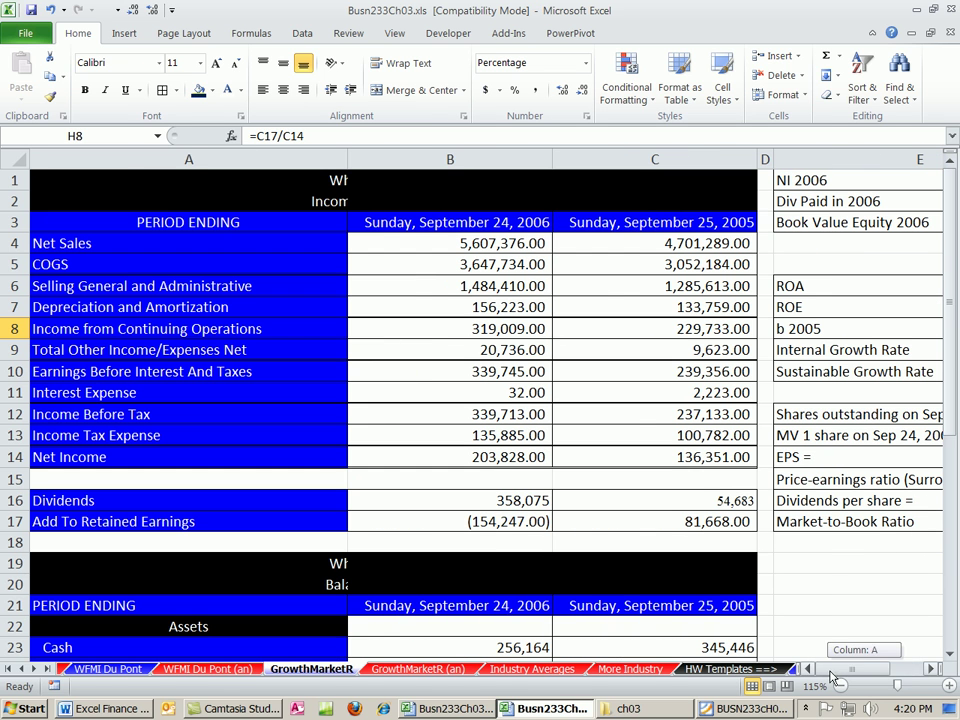
pyautogui.click(712, 457)
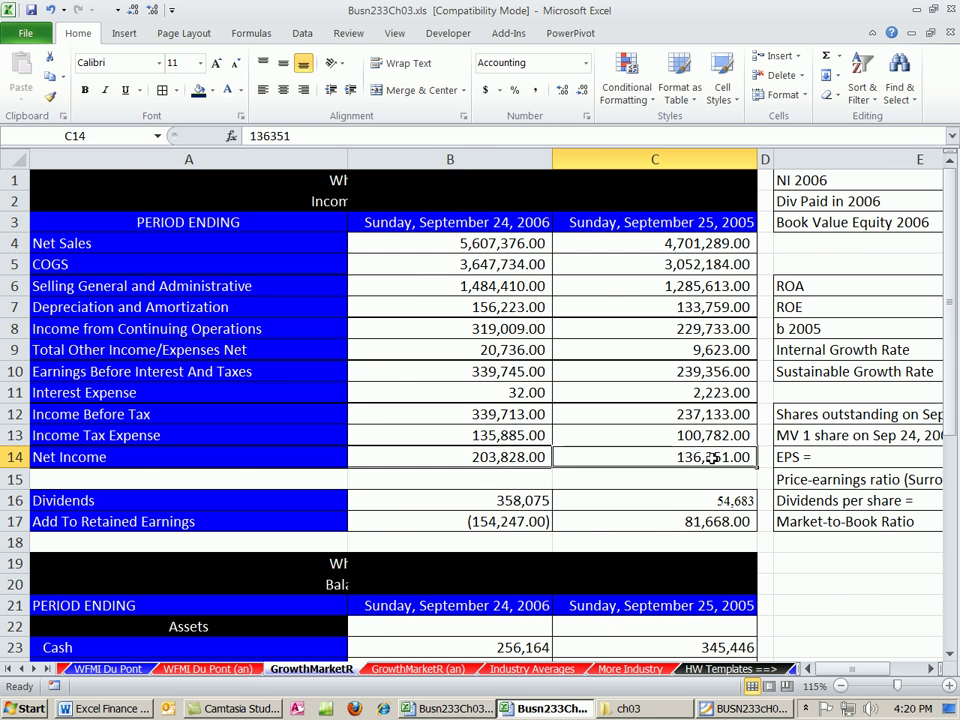
pyautogui.click(702, 521)
pyautogui.write('=C14-C16')
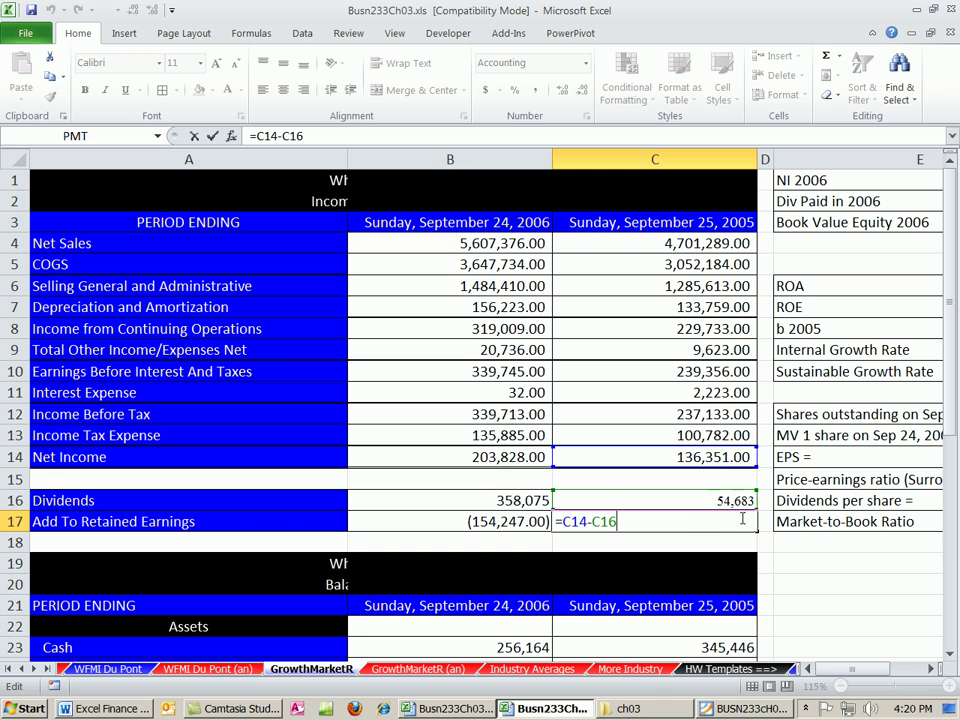
pyautogui.hotkey('ctrl', 'Return')
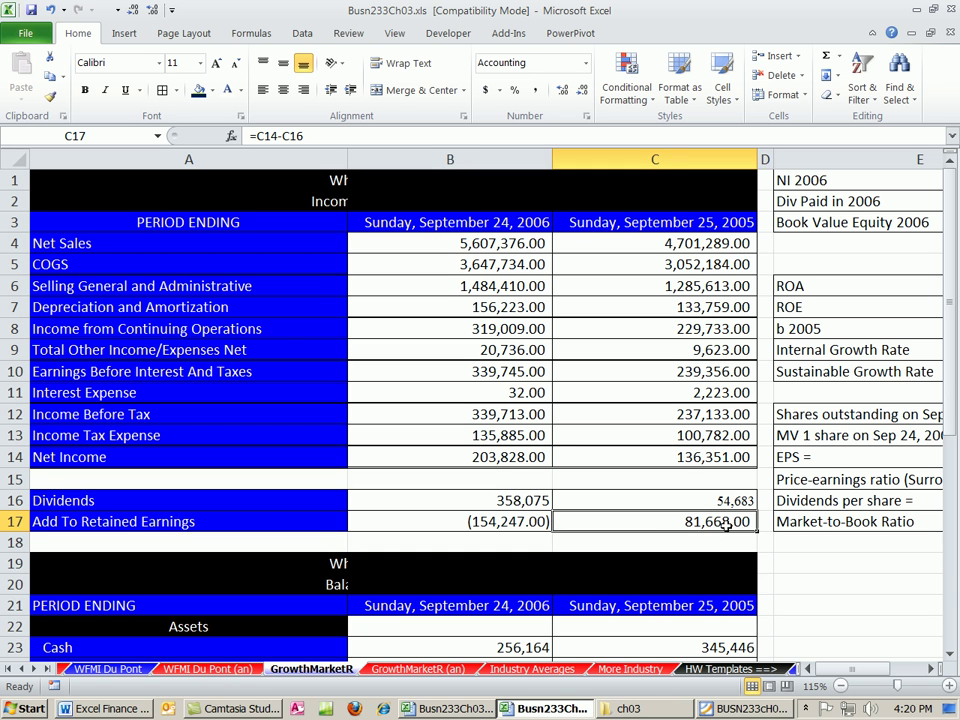
# - Trace the b 2005 formula in H8 back to its referenced cells in the income statement
pyautogui.moveTo(851, 669); pyautogui.dragTo(885, 672)
pyautogui.click(735, 328)
pyautogui.doubleClick(760, 330)
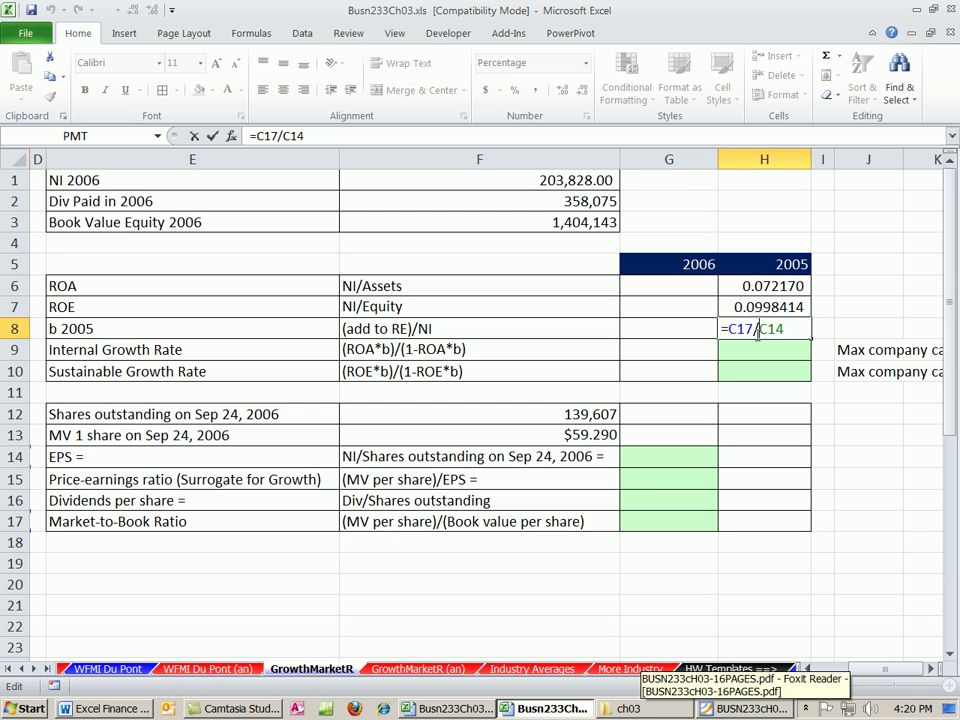
pyautogui.moveTo(885, 669); pyautogui.dragTo(845, 669)
pyautogui.scroll(-1, 657, 588)
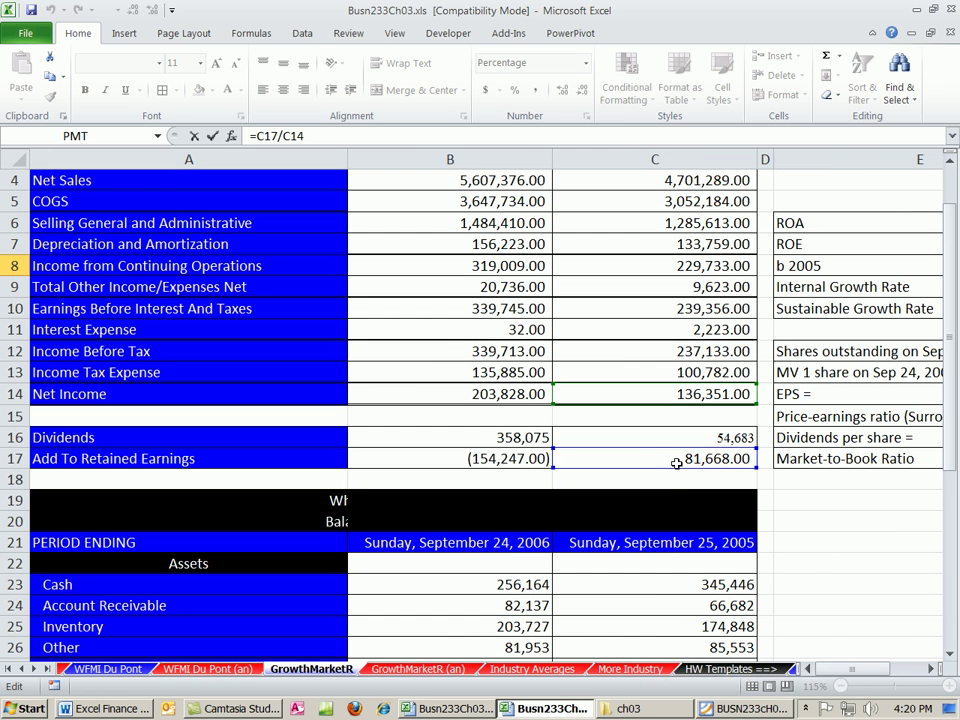
pyautogui.moveTo(851, 669); pyautogui.dragTo(885, 669)
pyautogui.hotkey('ctrl', 'Return')
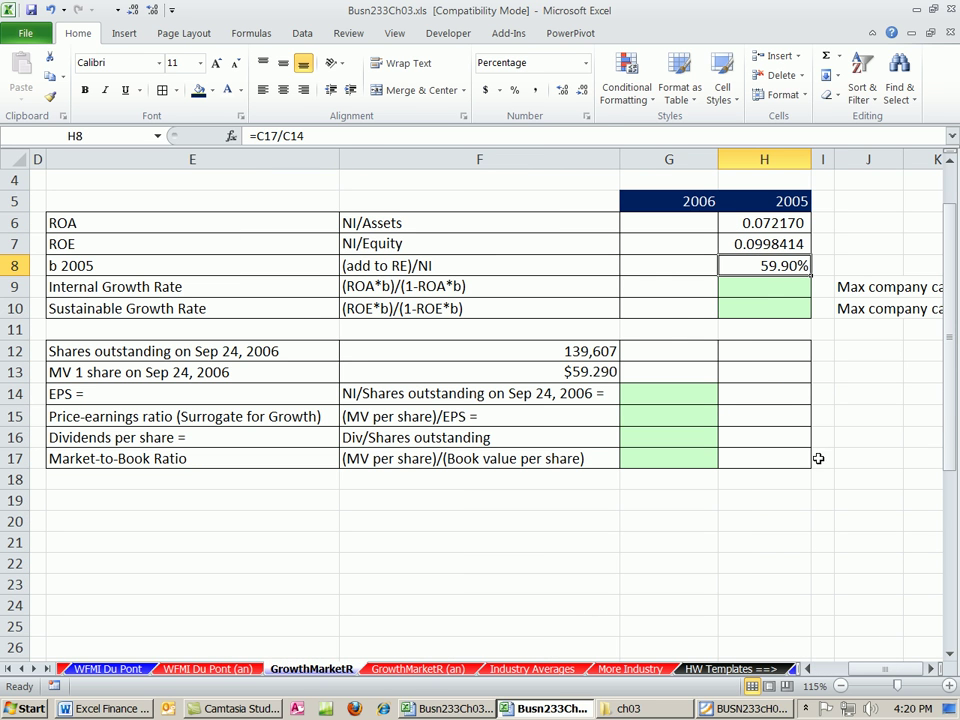
# - Calculate the 2005 Internal Growth Rate in H9 with the formula =H6*H8/(1-H6*H8)
pyautogui.click(765, 287)
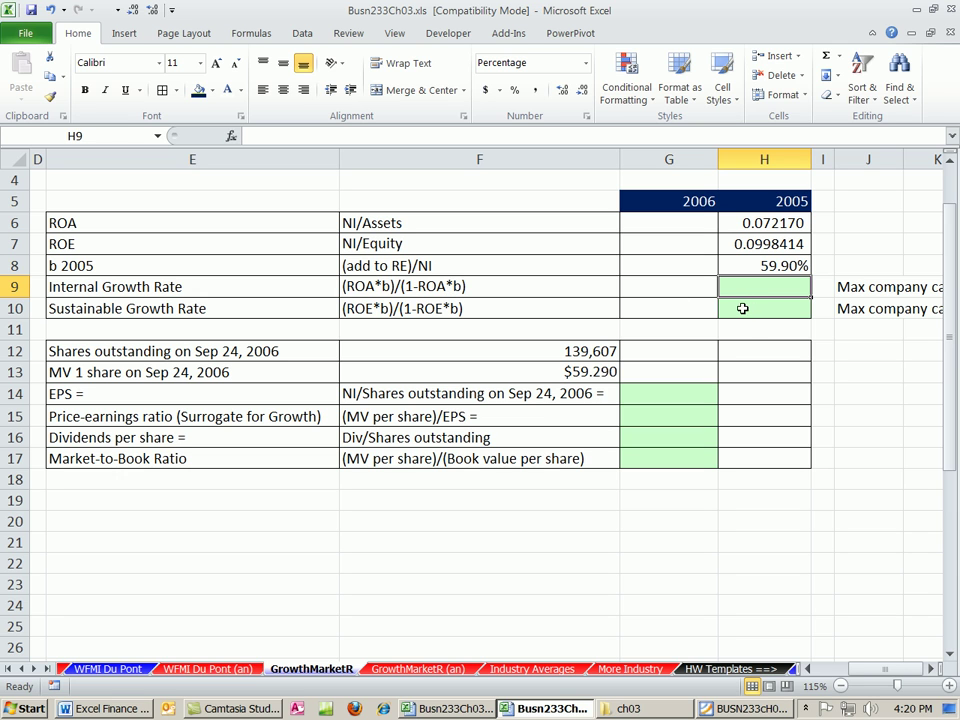
pyautogui.write('+')
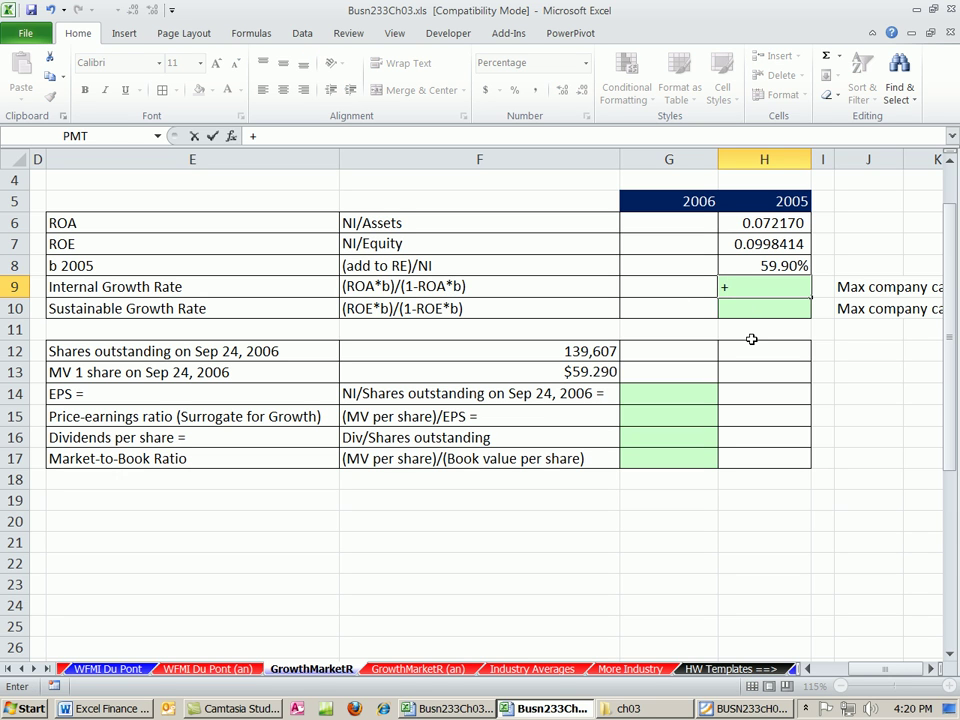
pyautogui.press('BackSpace')
pyautogui.write('=')
pyautogui.click(745, 222)
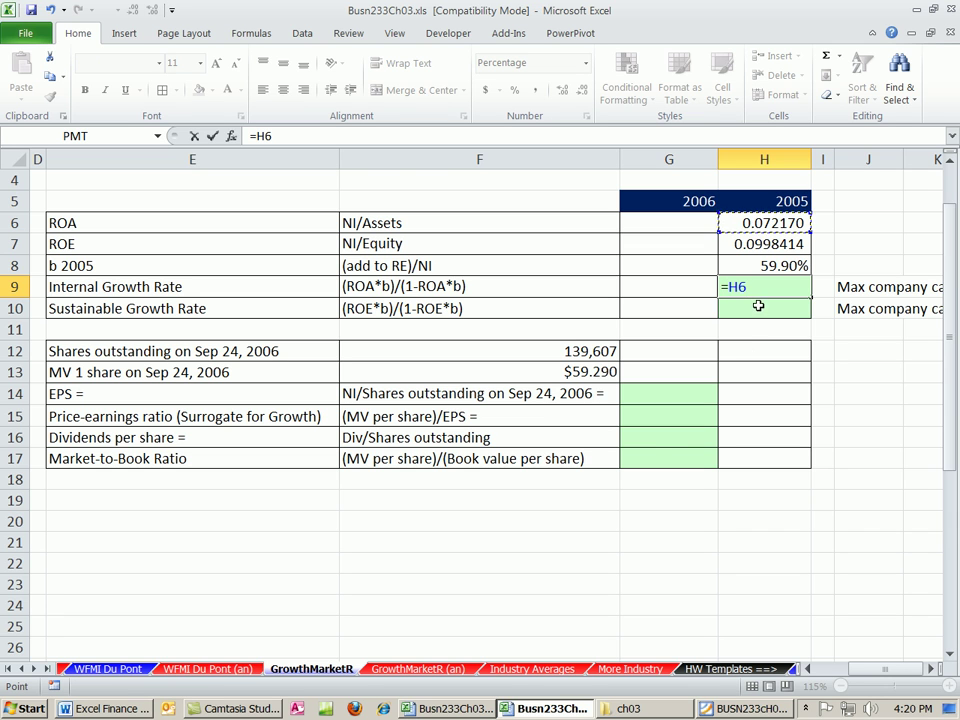
pyautogui.write('*')
pyautogui.click(775, 268)
pyautogui.write('/(1-')
pyautogui.click(762, 226)
pyautogui.write('*')
pyautogui.click(748, 262)
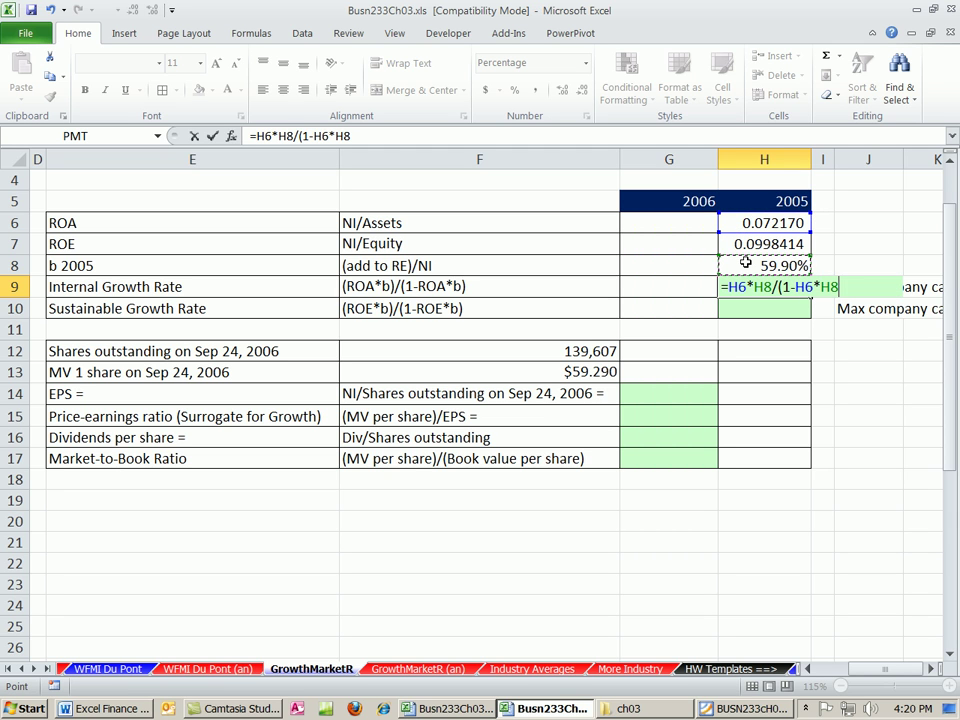
pyautogui.write(')')
pyautogui.hotkey('ctrl', 'Return')
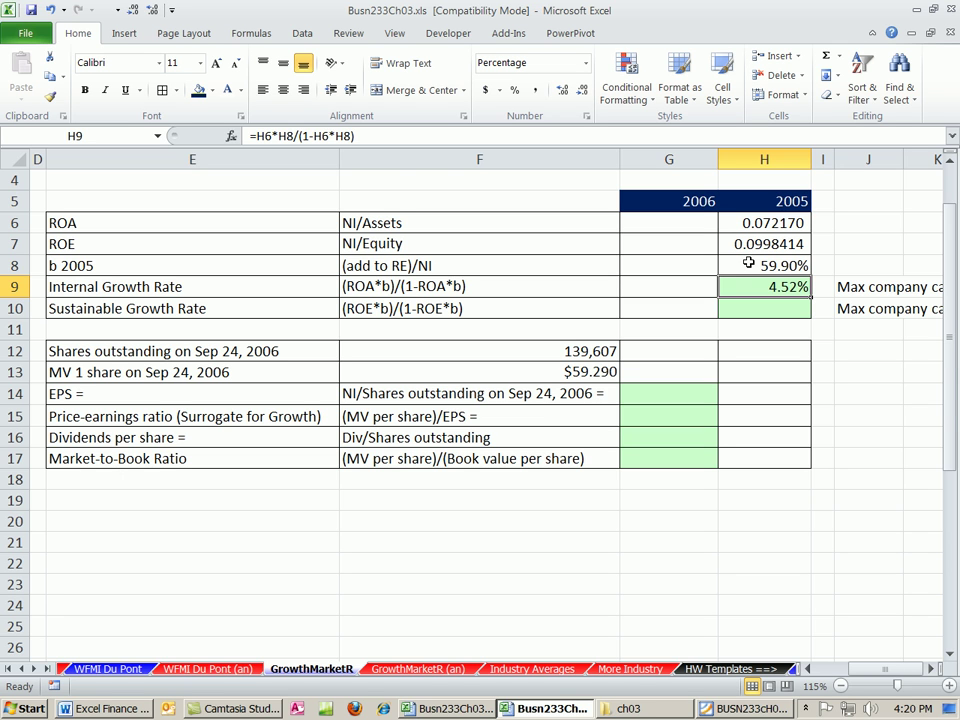
# - Calculate the 2005 Sustainable Growth Rate in H10 with the formula =H7*H8/(1-H7*H8), following the structure of the Internal Growth Rate formula
pyautogui.click(762, 311)
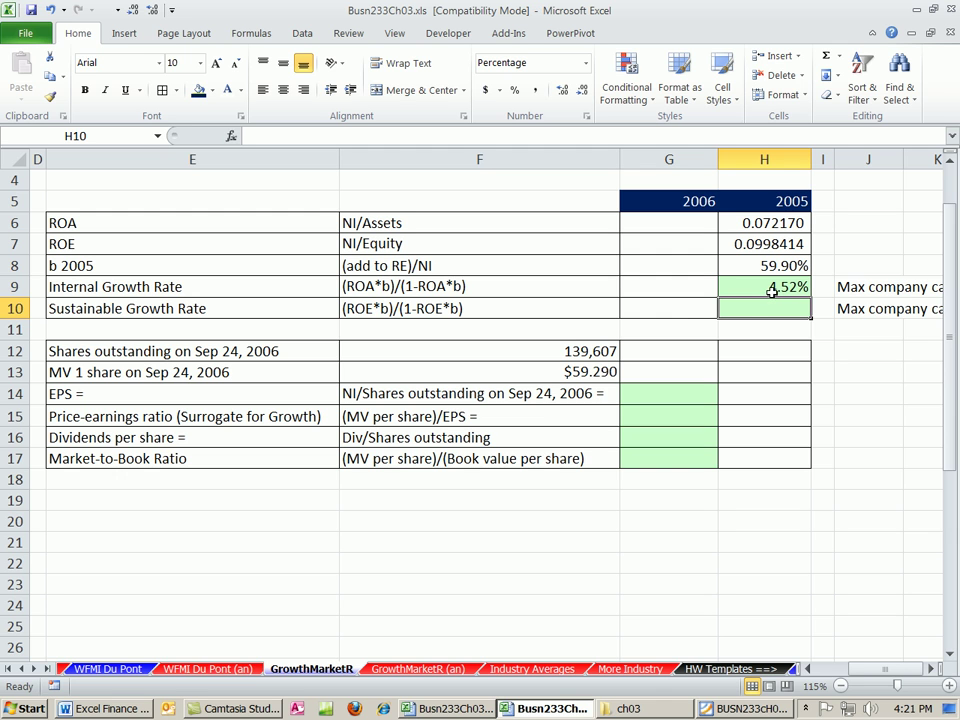
pyautogui.doubleClick(772, 290)
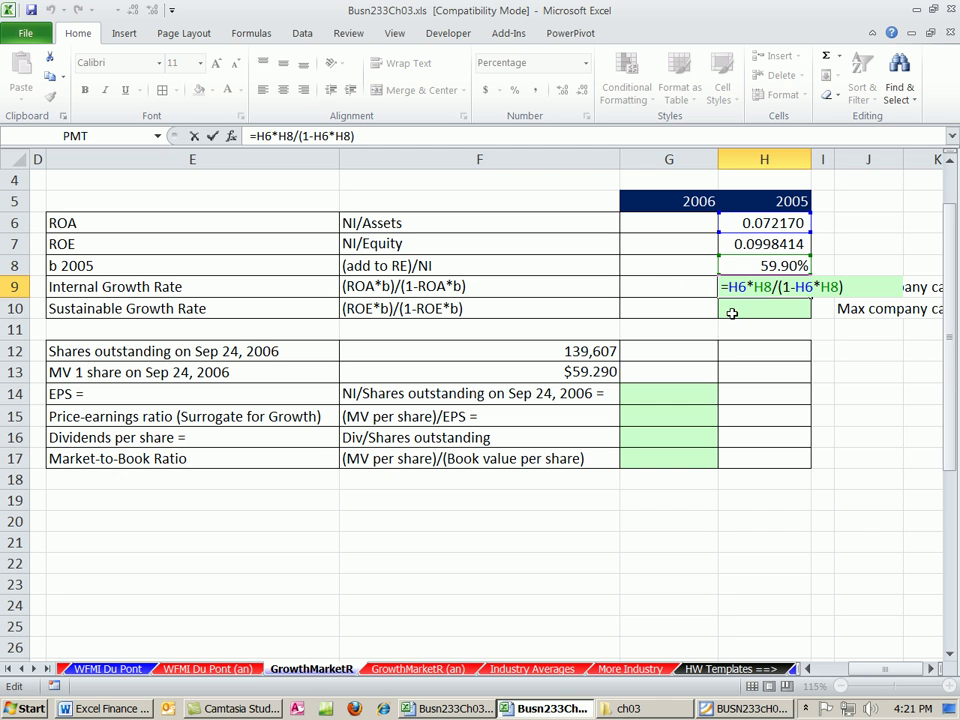
pyautogui.press('Return')
pyautogui.write('=')
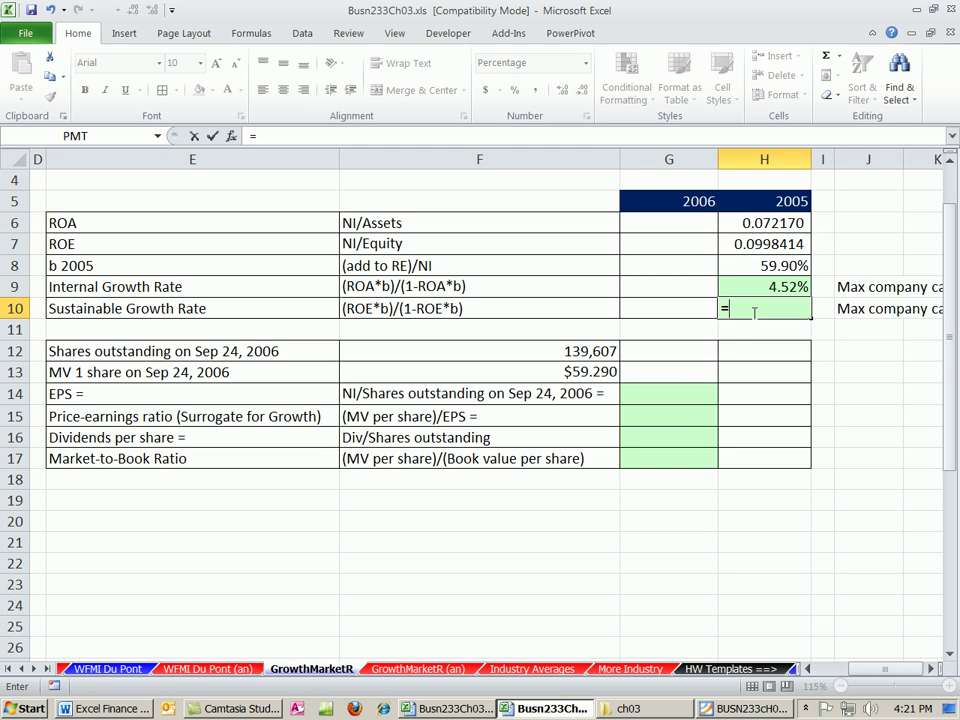
pyautogui.click(745, 243)
pyautogui.write('*')
pyautogui.press('Up')
pyautogui.press('Up')
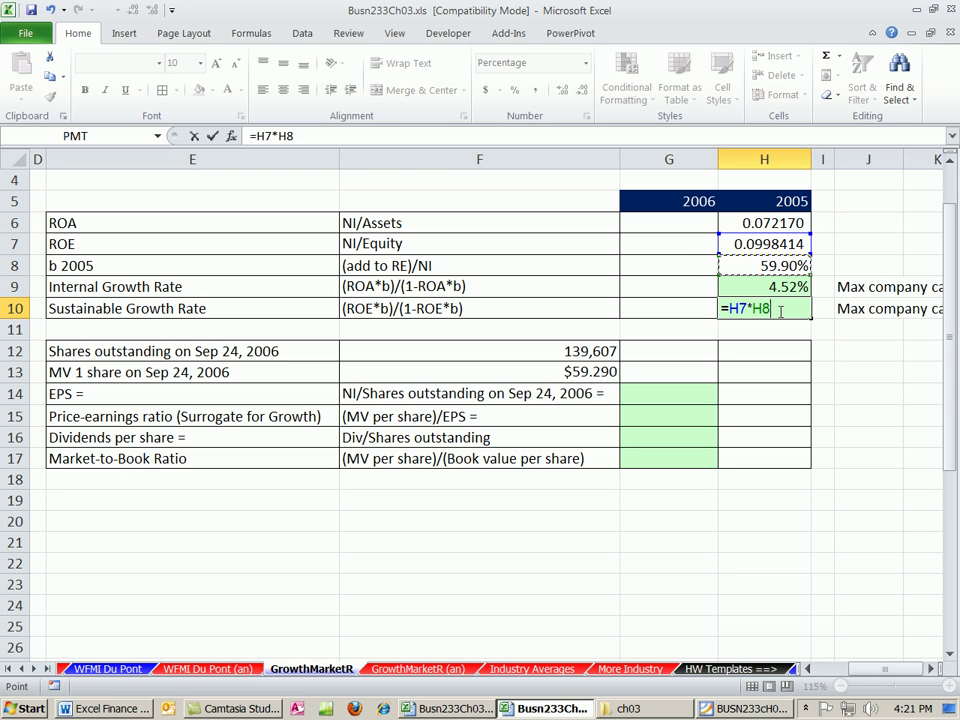
pyautogui.write('/(1-')
pyautogui.click(770, 244)
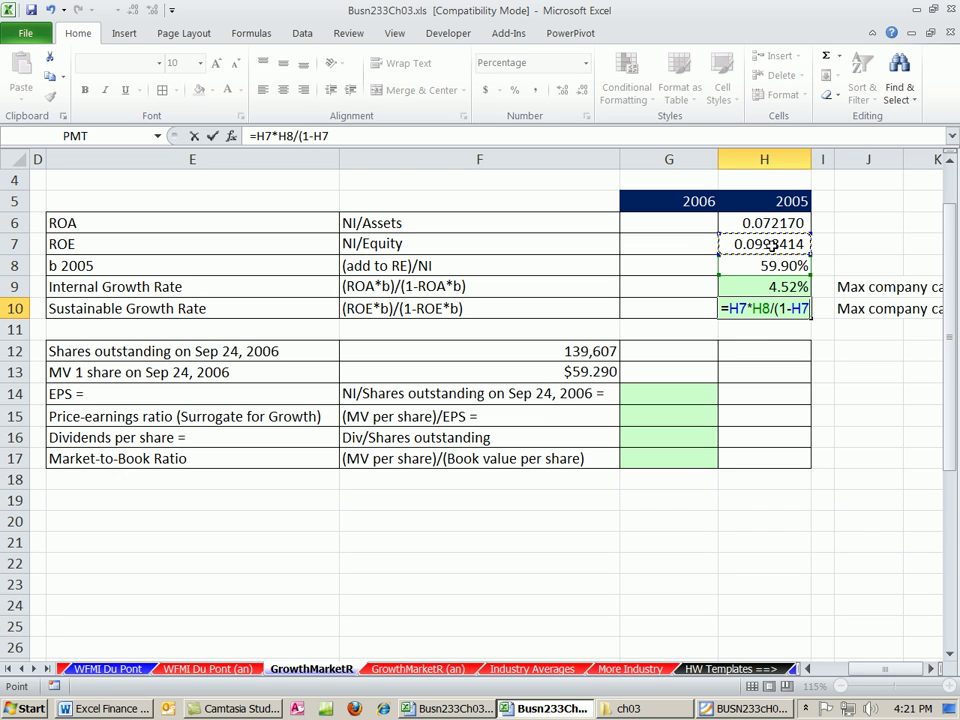
pyautogui.write('*')
pyautogui.click(745, 267)
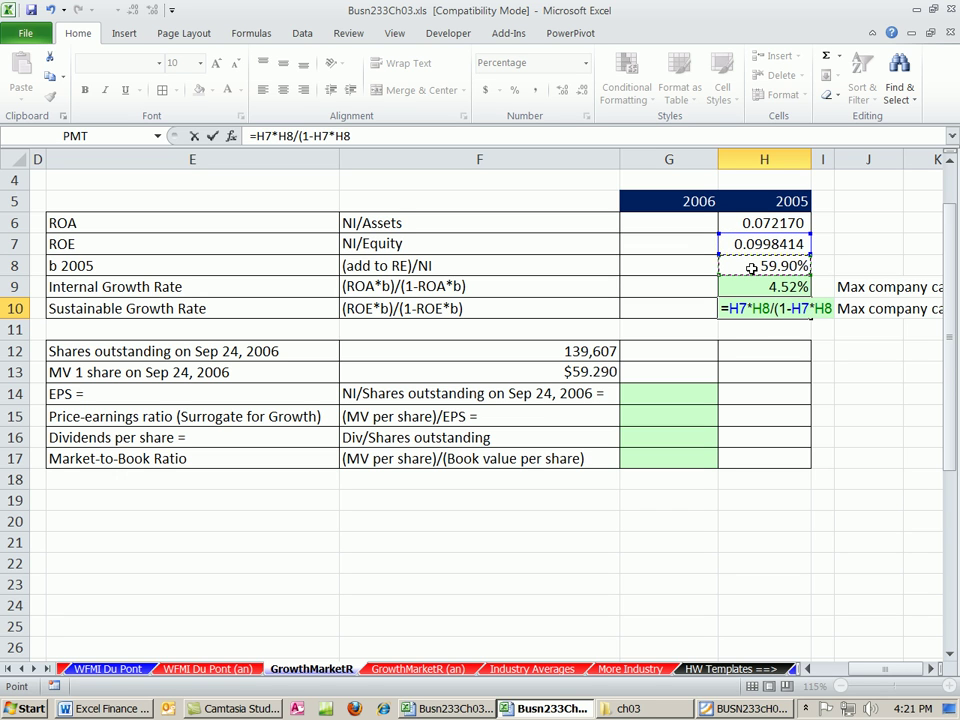
pyautogui.write(')')
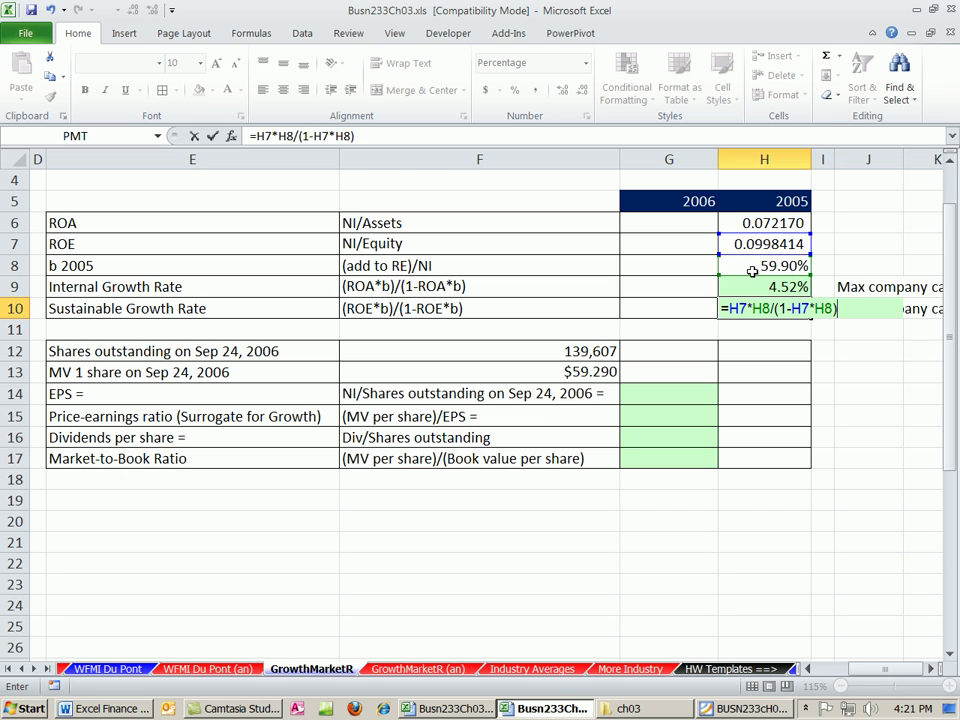
pyautogui.hotkey('ctrl', 'Return')
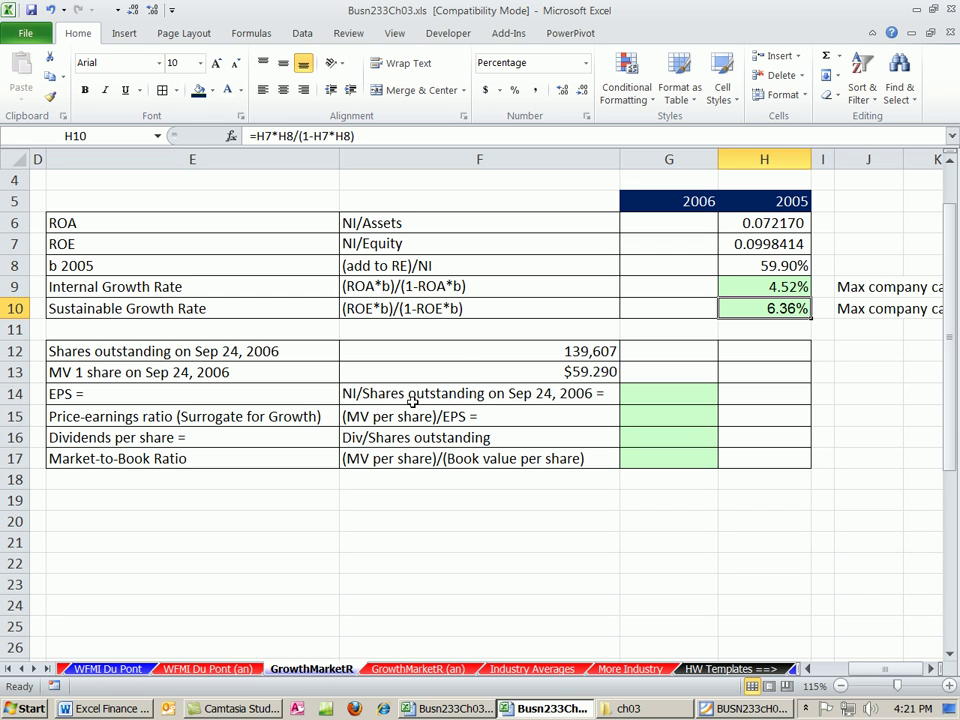
# - Calculate the 2006 EPS in G14 by dividing net income by shares outstanding, using the formula =F1/F12
pyautogui.click(500, 351)
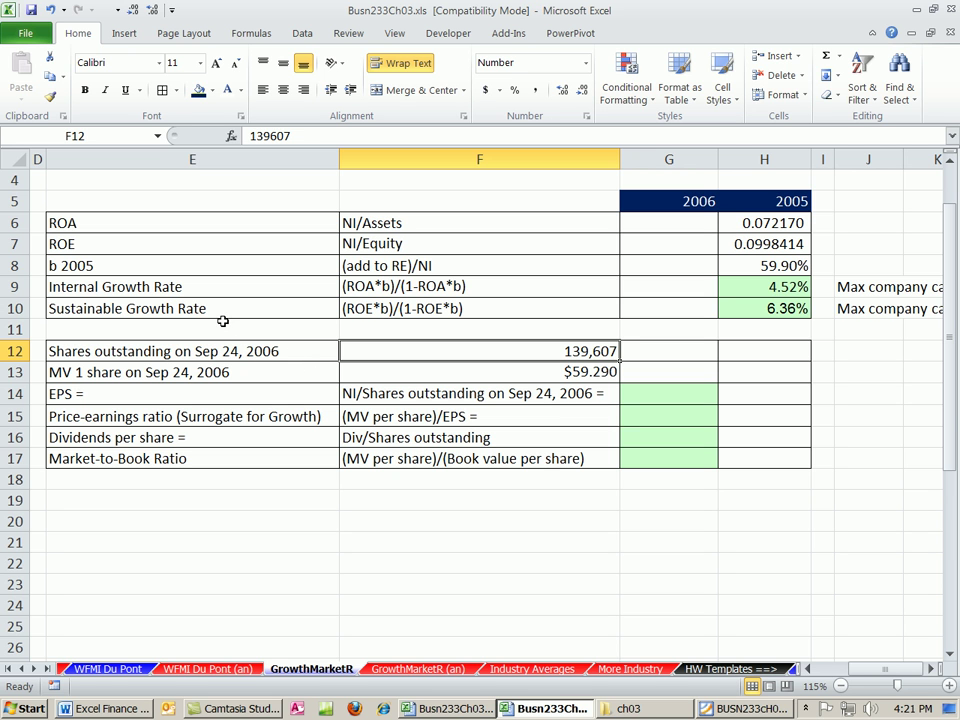
pyautogui.moveTo(853, 672)
pyautogui.mouseDown()
pyautogui.moveTo(829, 675)
pyautogui.moveTo(859, 672)
pyautogui.mouseUp()
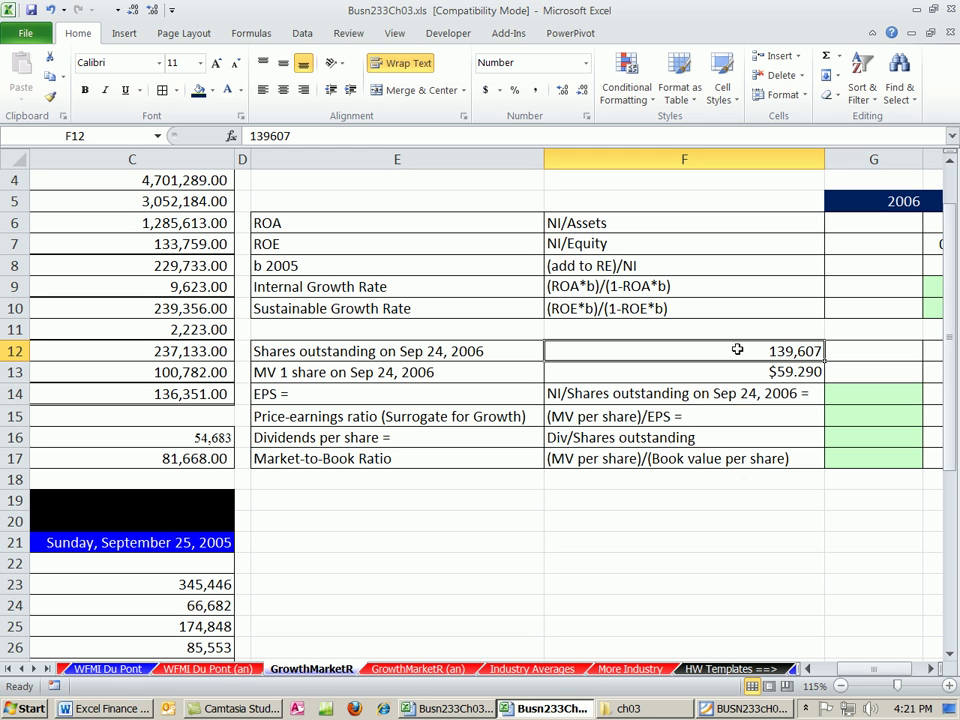
pyautogui.click(667, 372)
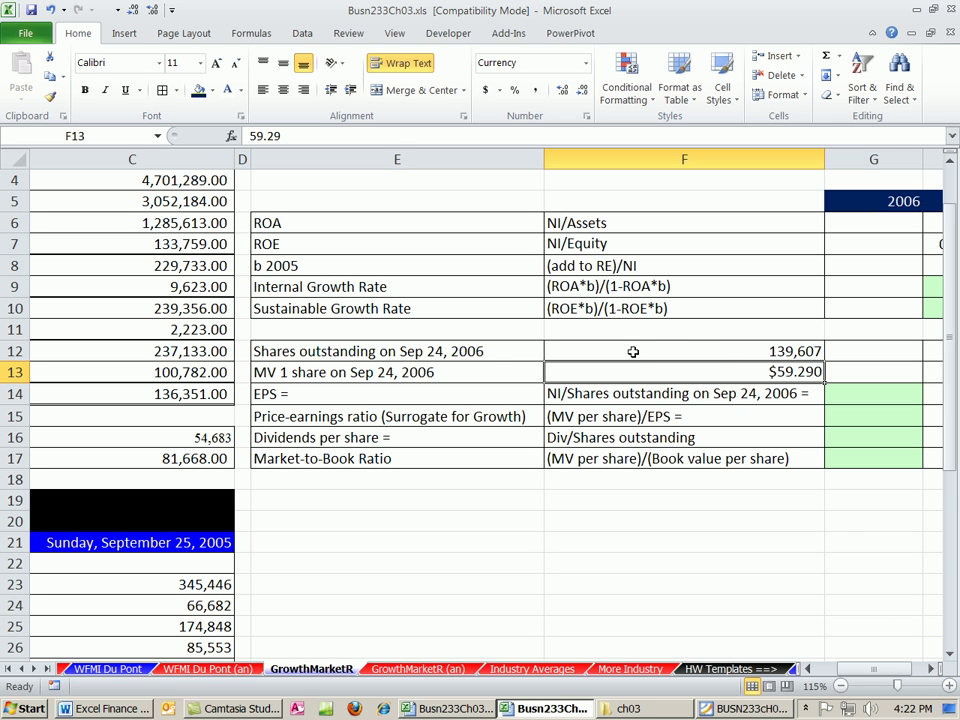
pyautogui.moveTo(465, 371); pyautogui.dragTo(559, 371)
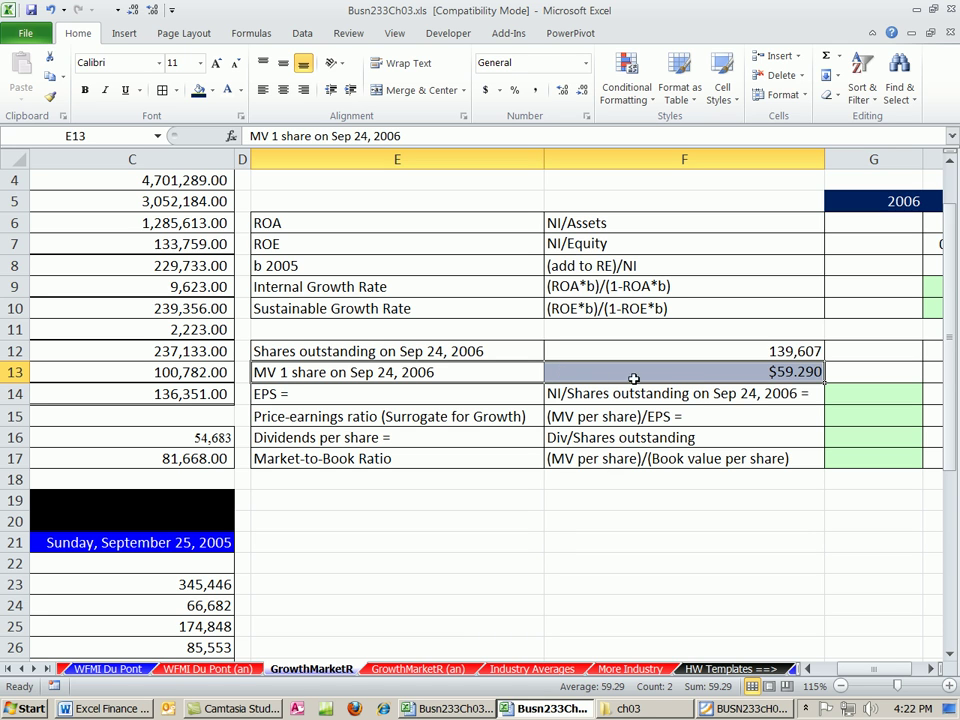
pyautogui.click(855, 393)
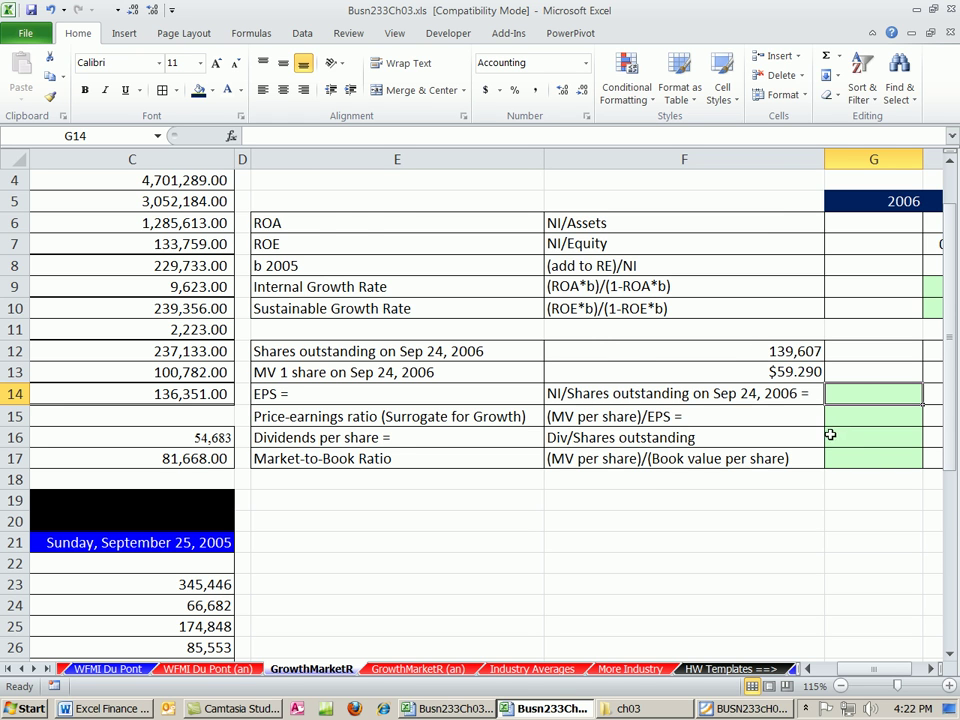
pyautogui.scroll(1, 840, 445)
pyautogui.write('=')
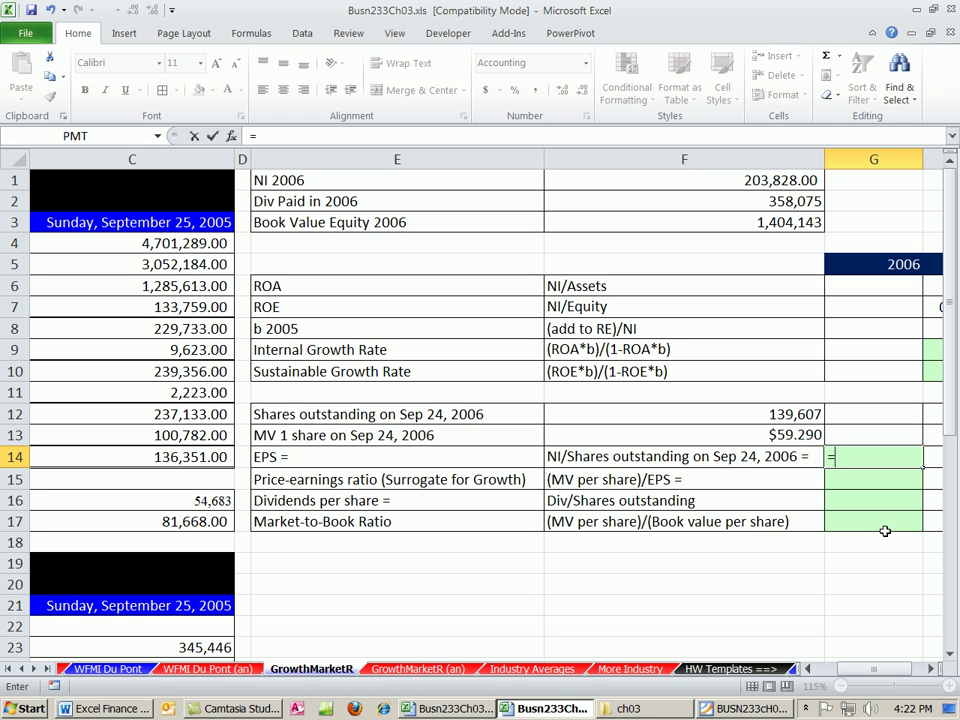
pyautogui.click(740, 181)
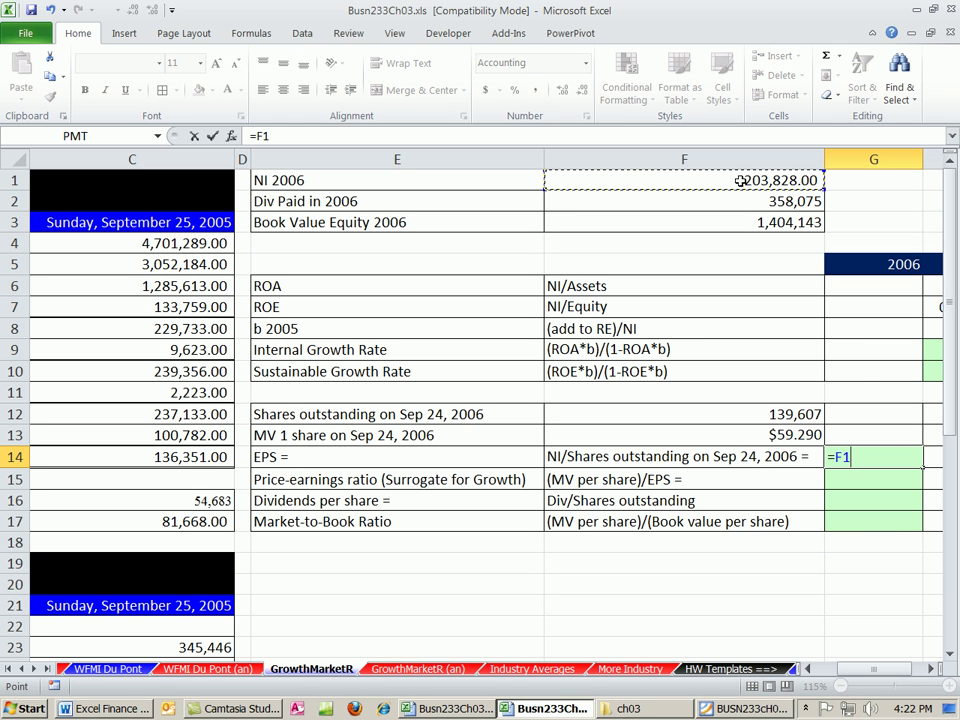
pyautogui.write('/')
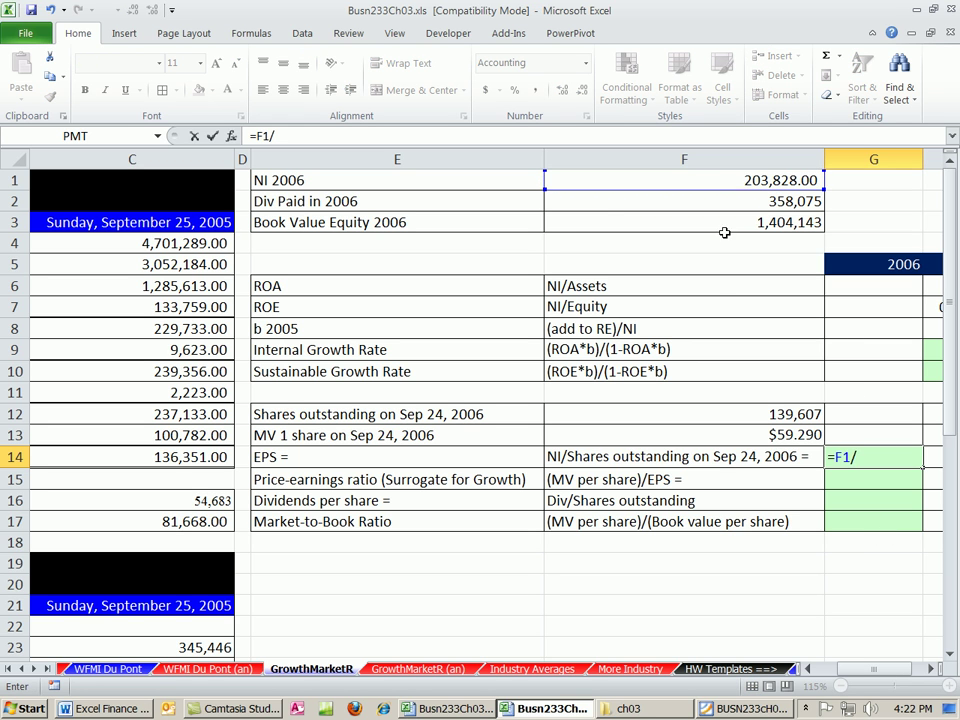
pyautogui.click(748, 414)
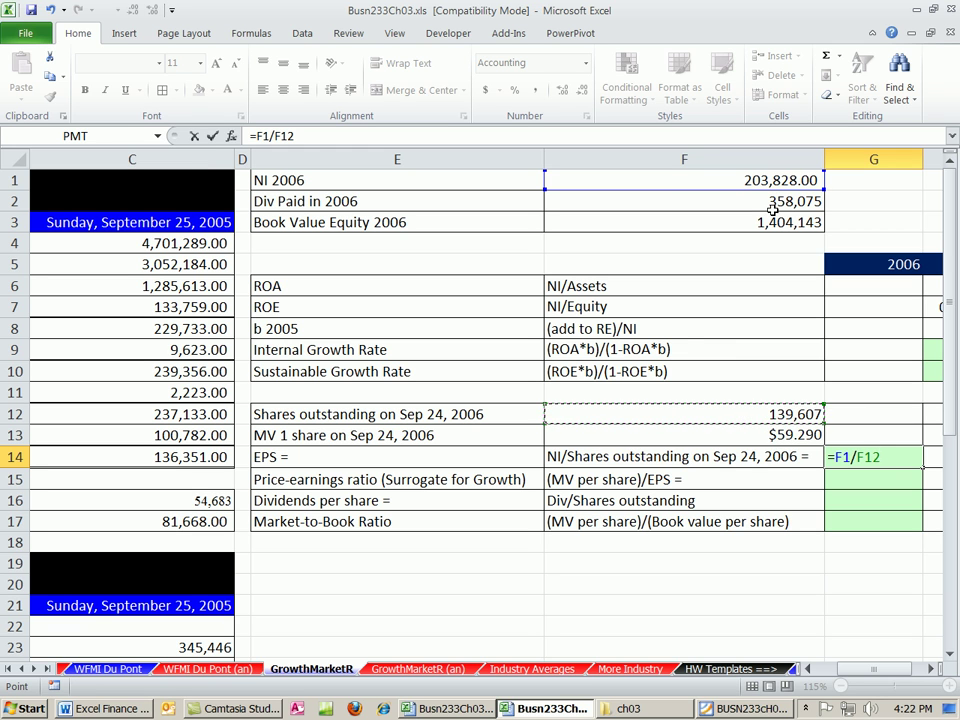
pyautogui.hotkey('ctrl', 'Return')
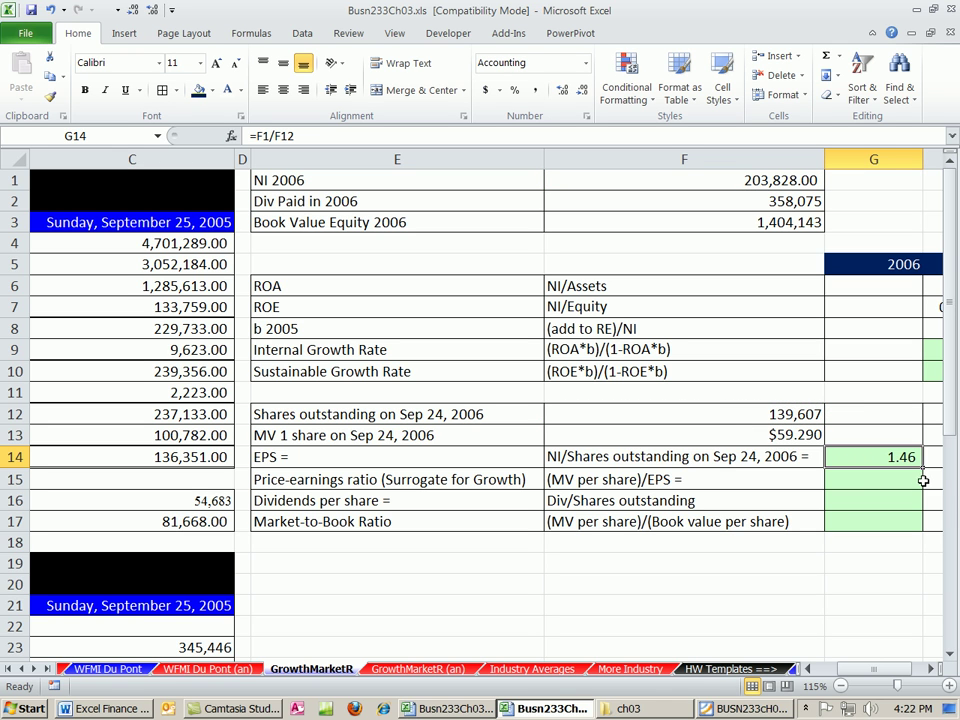
# - Calculate the 2006 price-earnings ratio in G15 with the formula =F13/G14
pyautogui.click(855, 482)
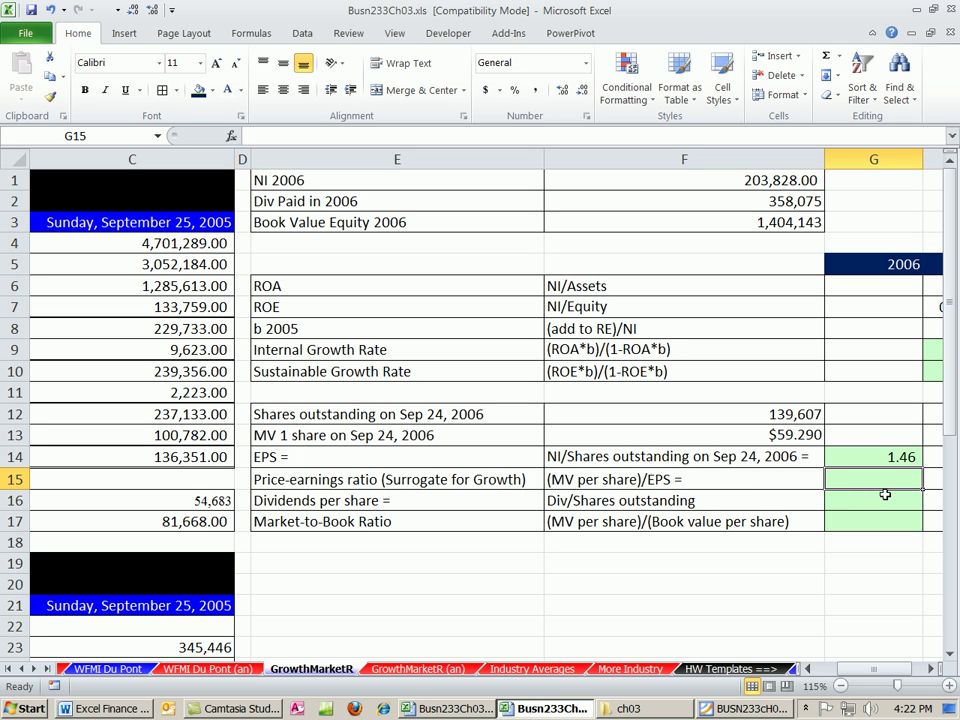
pyautogui.write('=')
pyautogui.click(761, 438)
pyautogui.write('/')
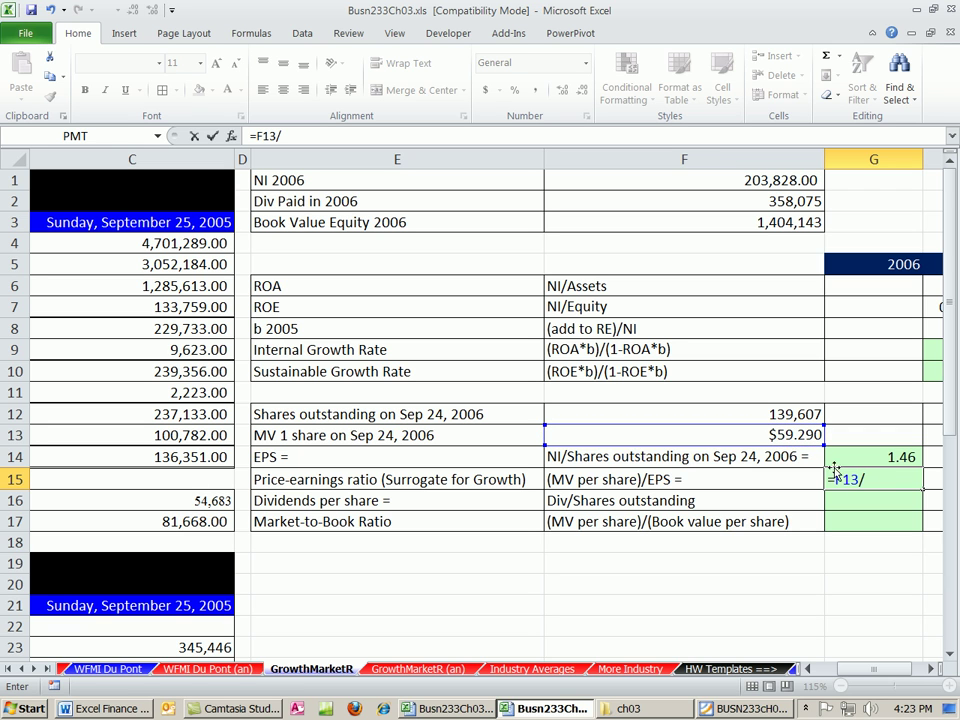
pyautogui.click(872, 459)
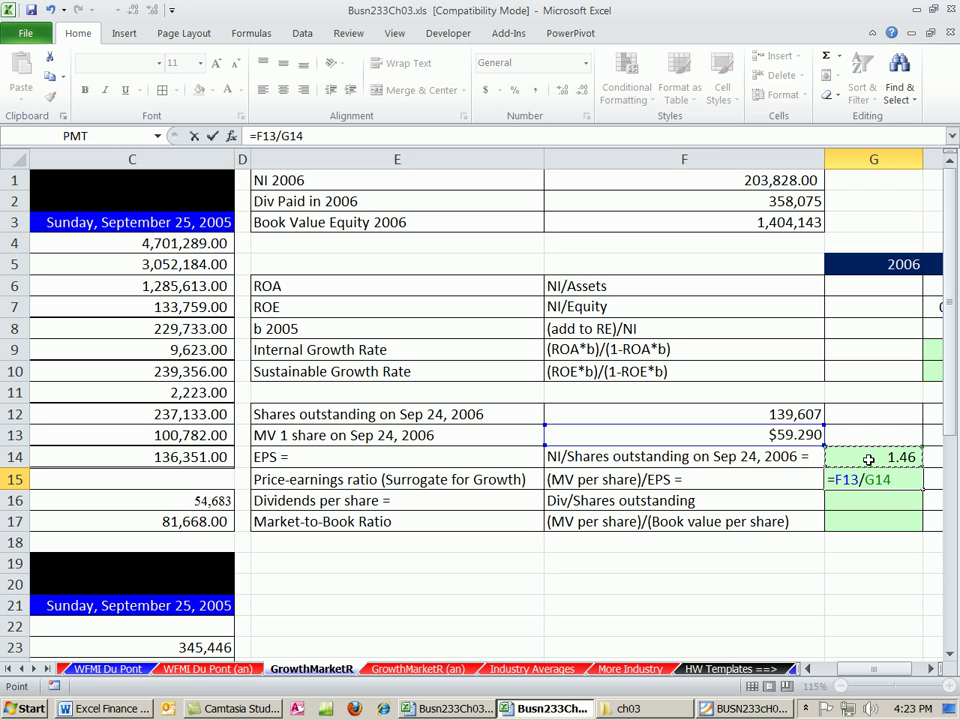
pyautogui.press('Return')
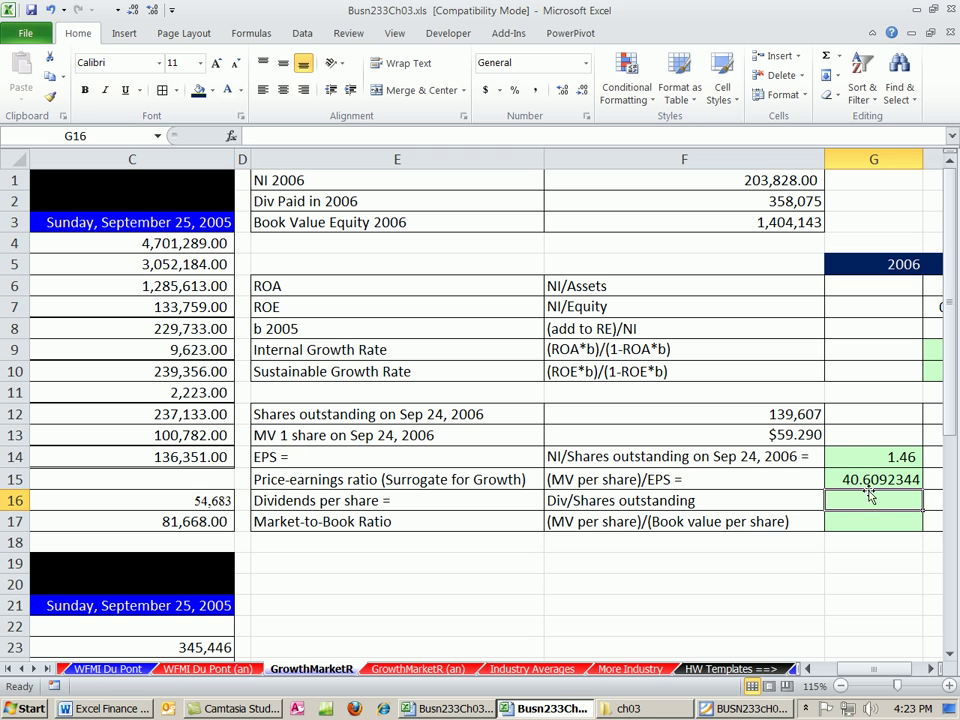
pyautogui.click(866, 480)
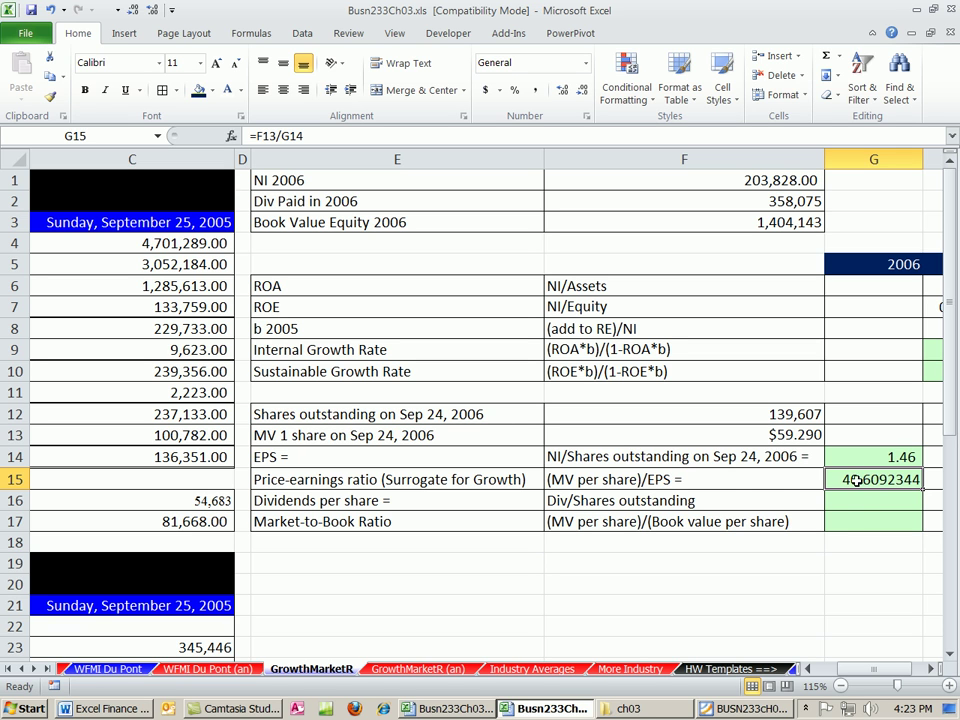
# - Calculate dividends per share in G16 with =F2/F12 and the Market-to-Book Ratio in G17 with =F13/(F3/F12)
pyautogui.click(842, 495)
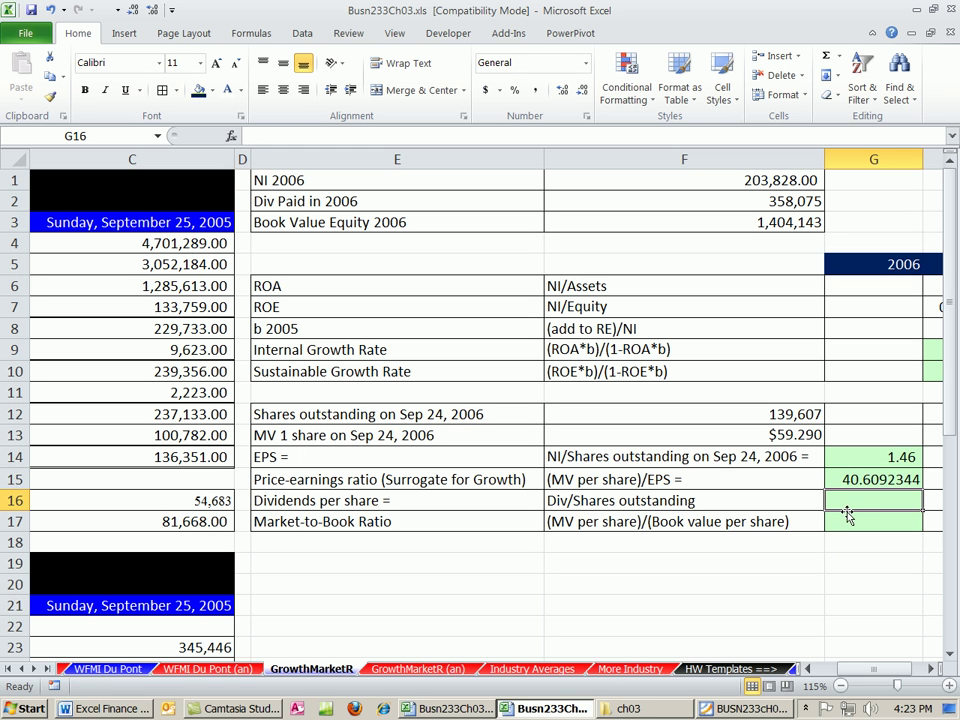
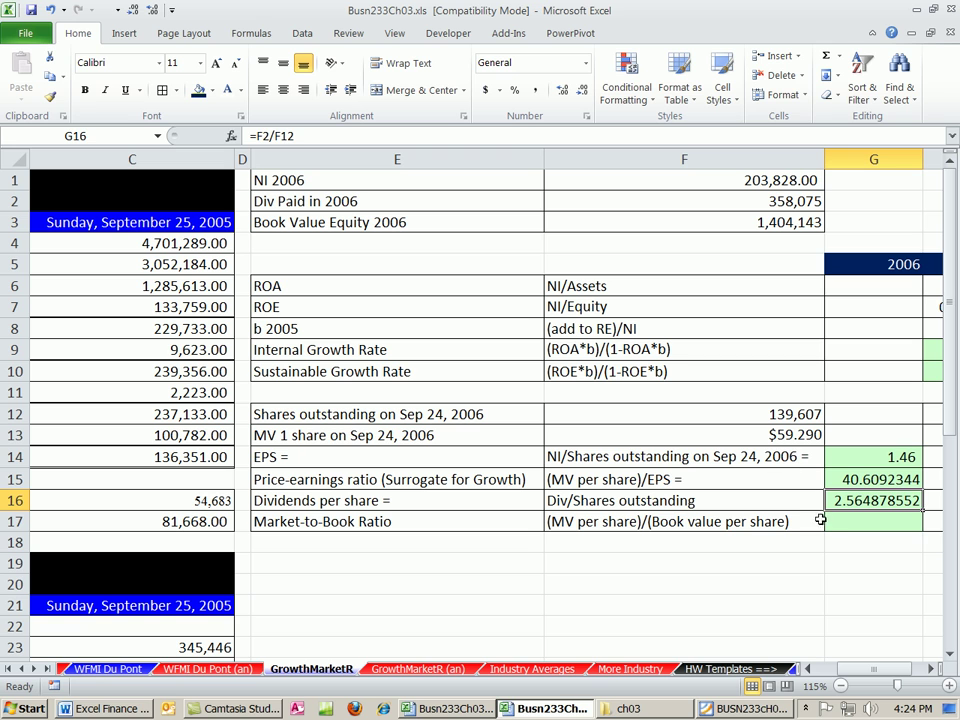
pyautogui.click(838, 520)
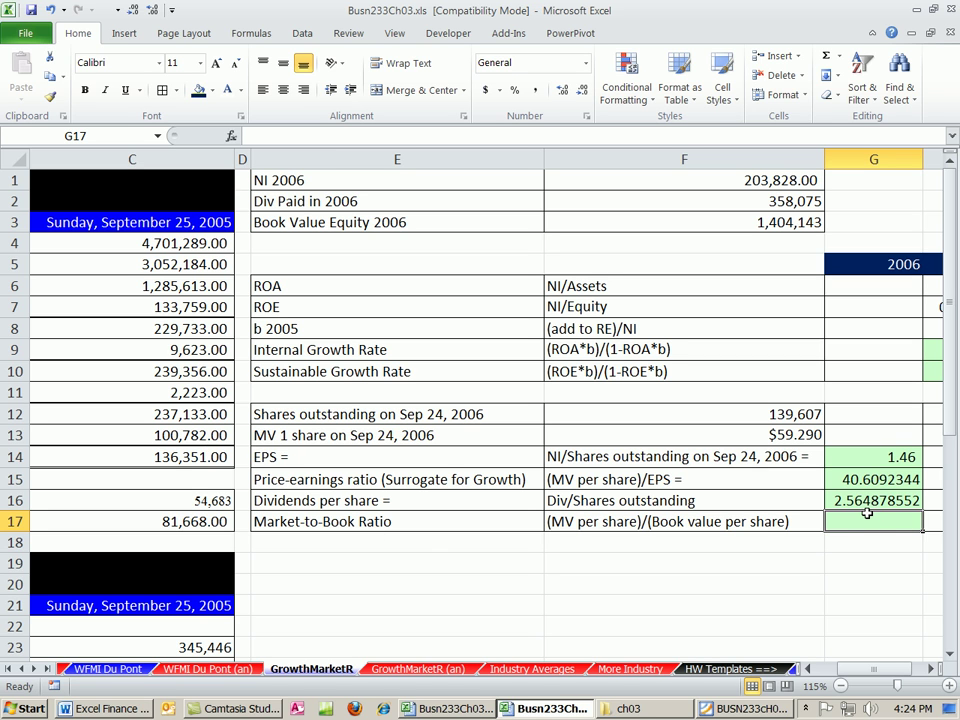
pyautogui.write('=')
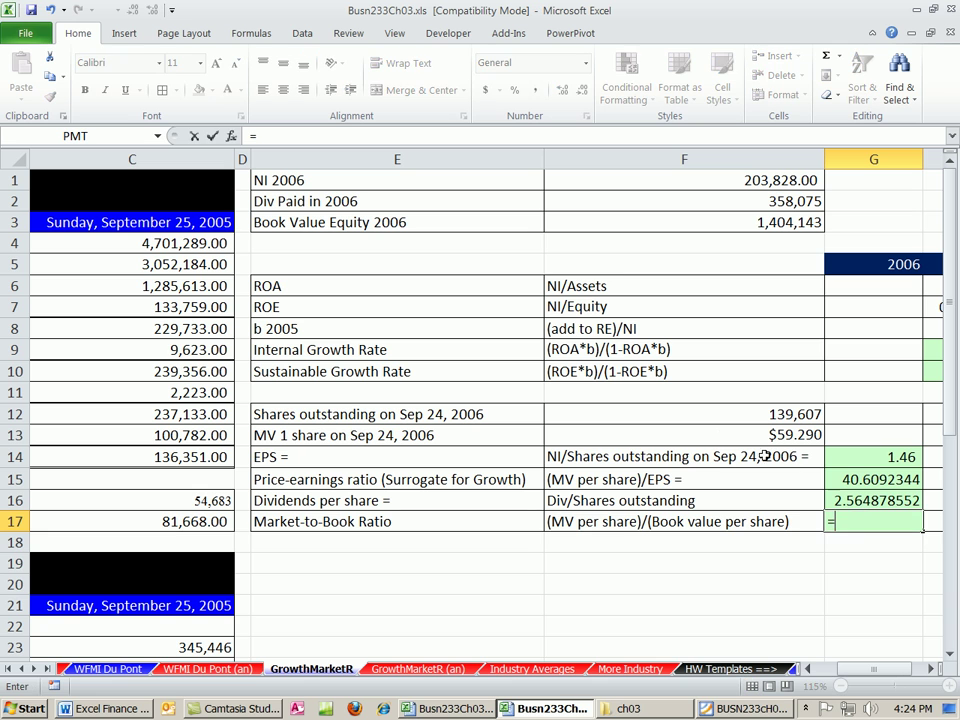
pyautogui.click(700, 437)
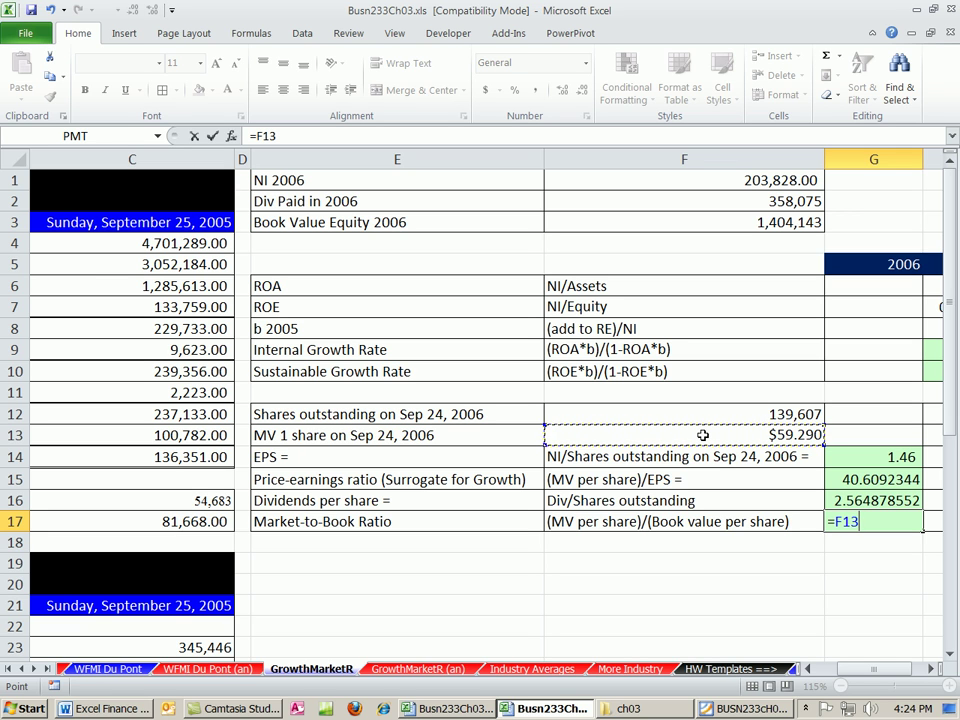
pyautogui.write('/')
pyautogui.write('(')
pyautogui.click(645, 221)
pyautogui.write('/')
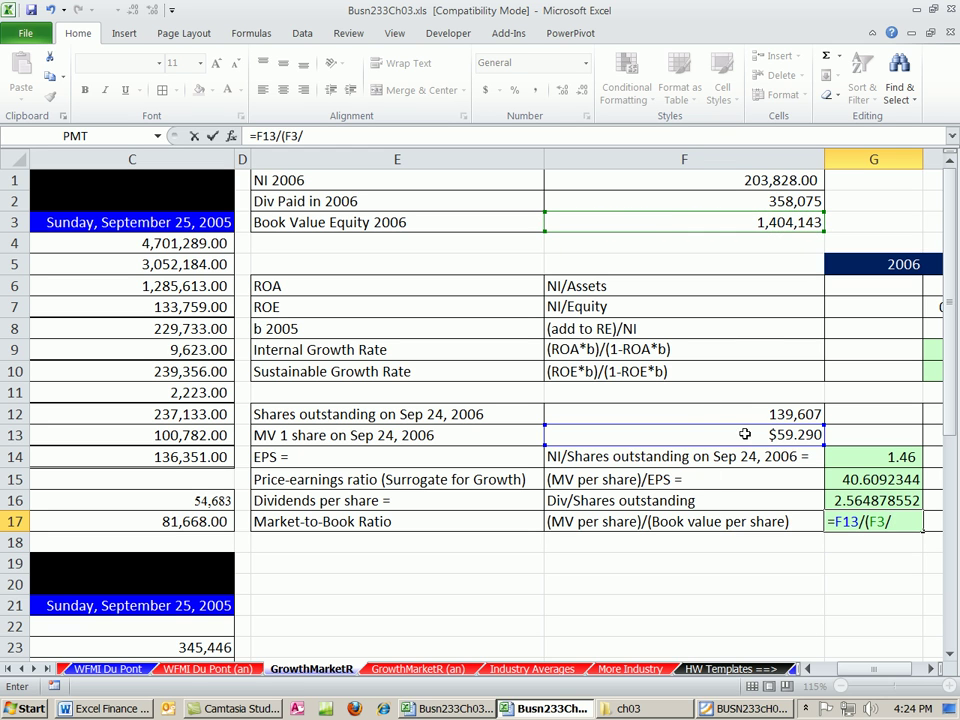
pyautogui.click(707, 417)
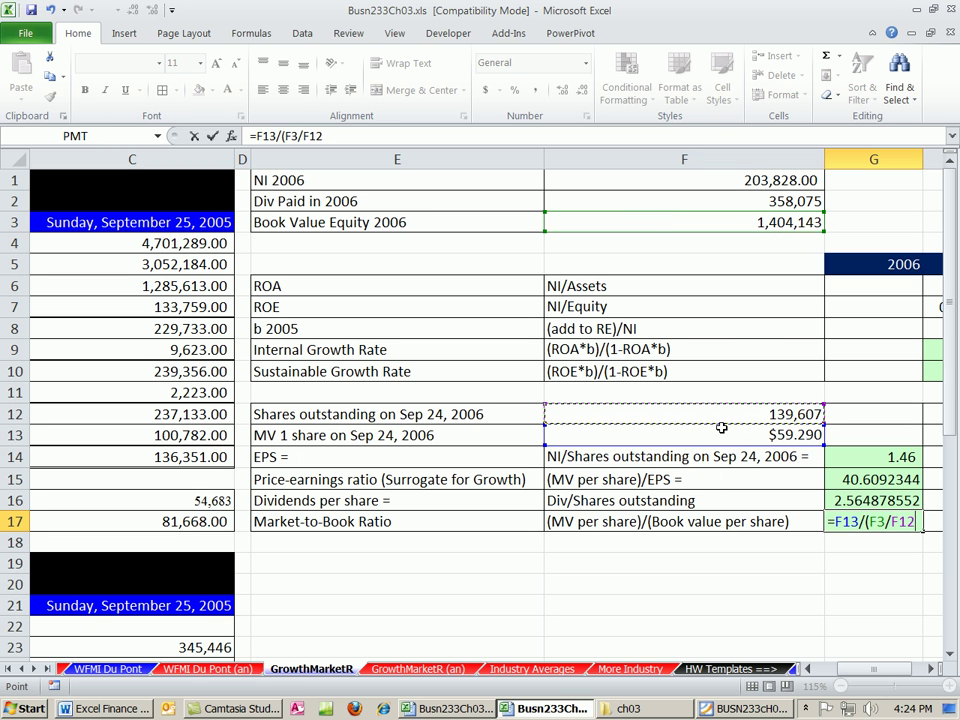
pyautogui.write(')')
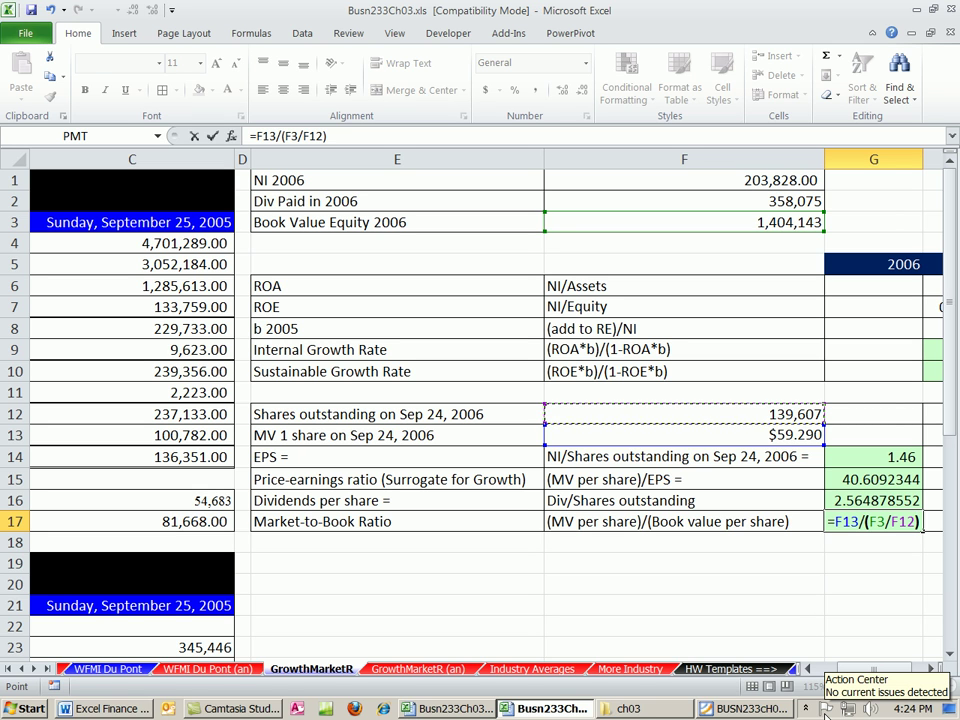
pyautogui.hotkey('ctrl', 'Return')
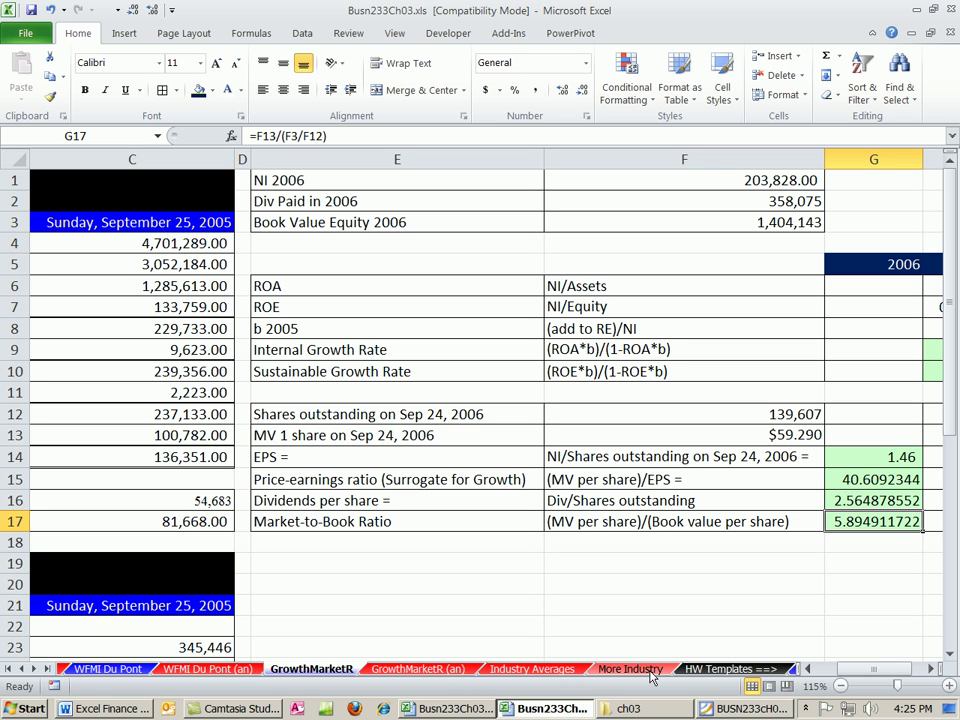
# - Compare the grocery industry's Price / Earnings value in B2 with the 2006 WholeFoods value in C2 on the Industry Averages sheet
pyautogui.click(530, 669)
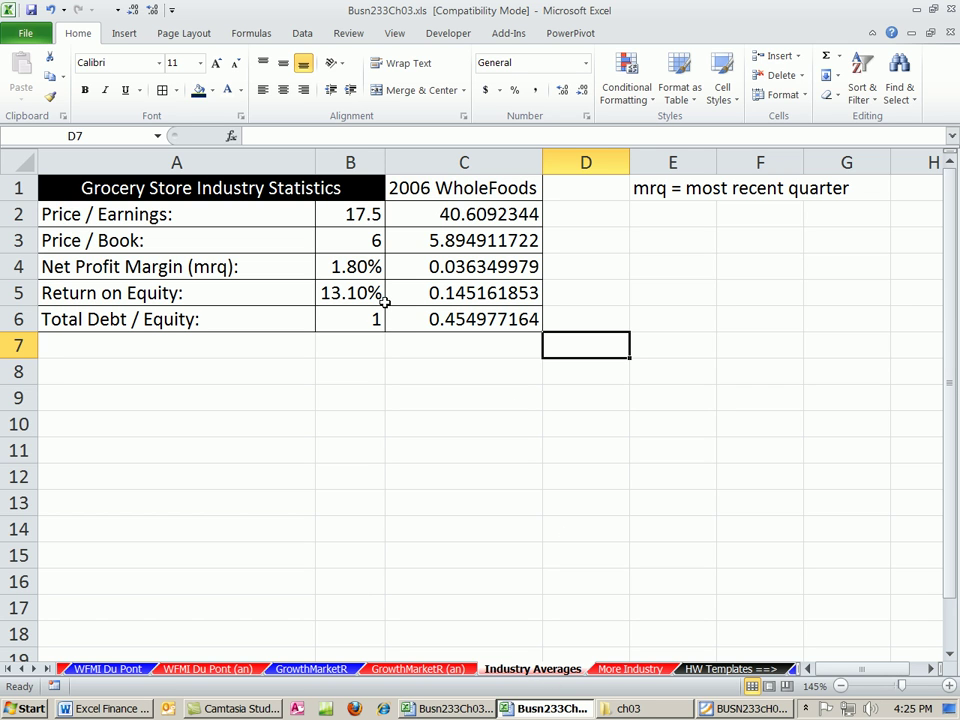
pyautogui.click(350, 214)
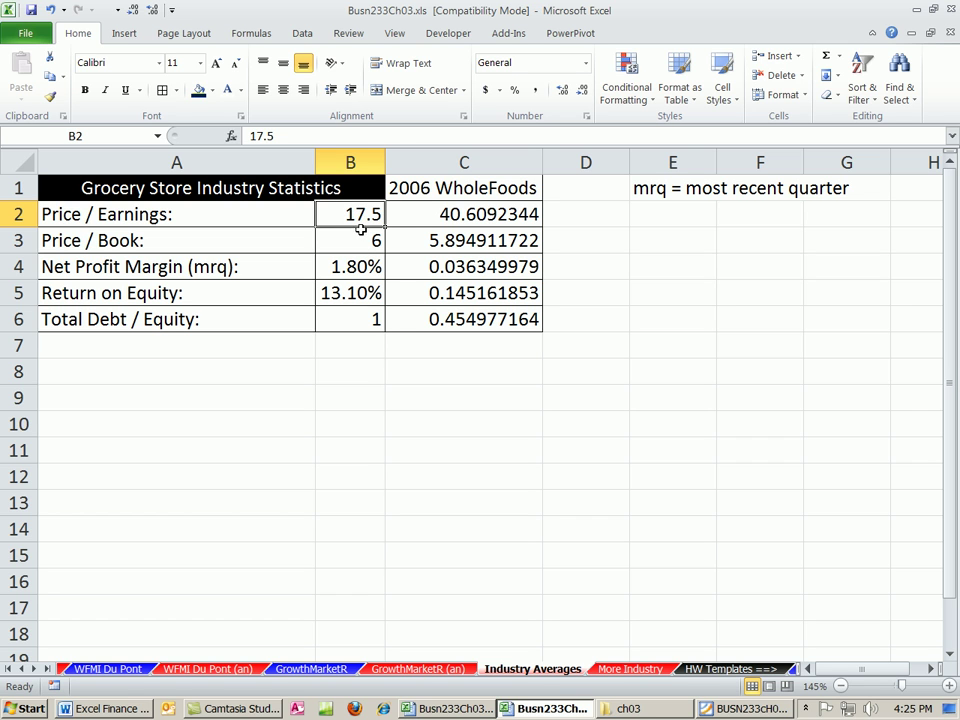
pyautogui.click(432, 213)
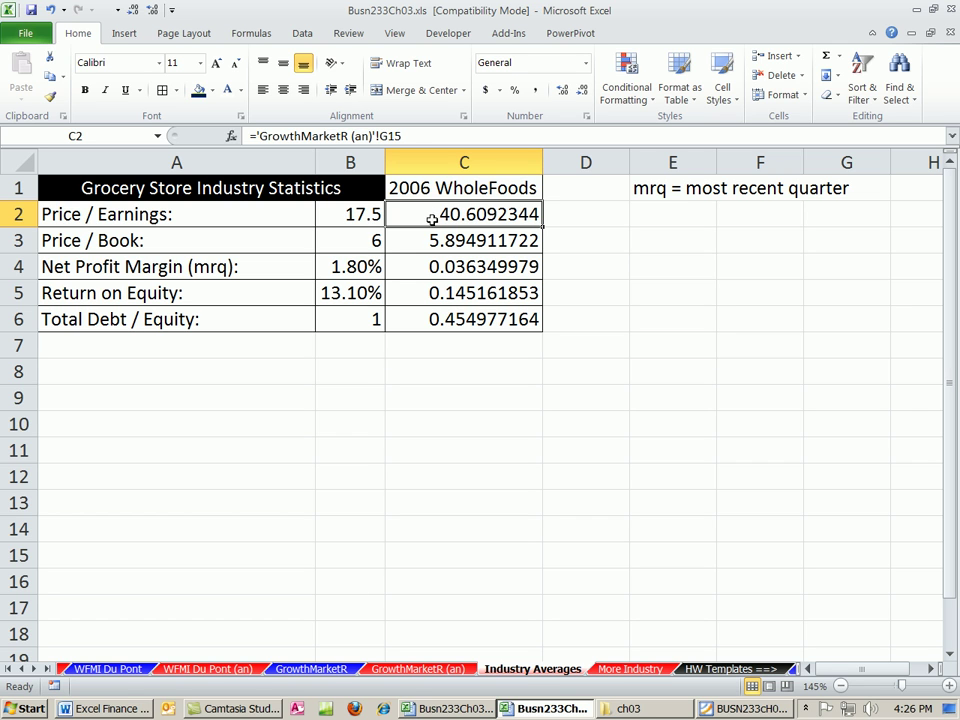
# - Compare the grocery industry's Price / Book and Net Profit Margin values in B3:B4 with the 2006 WholeFoods values in C3:C4
pyautogui.click(467, 240)
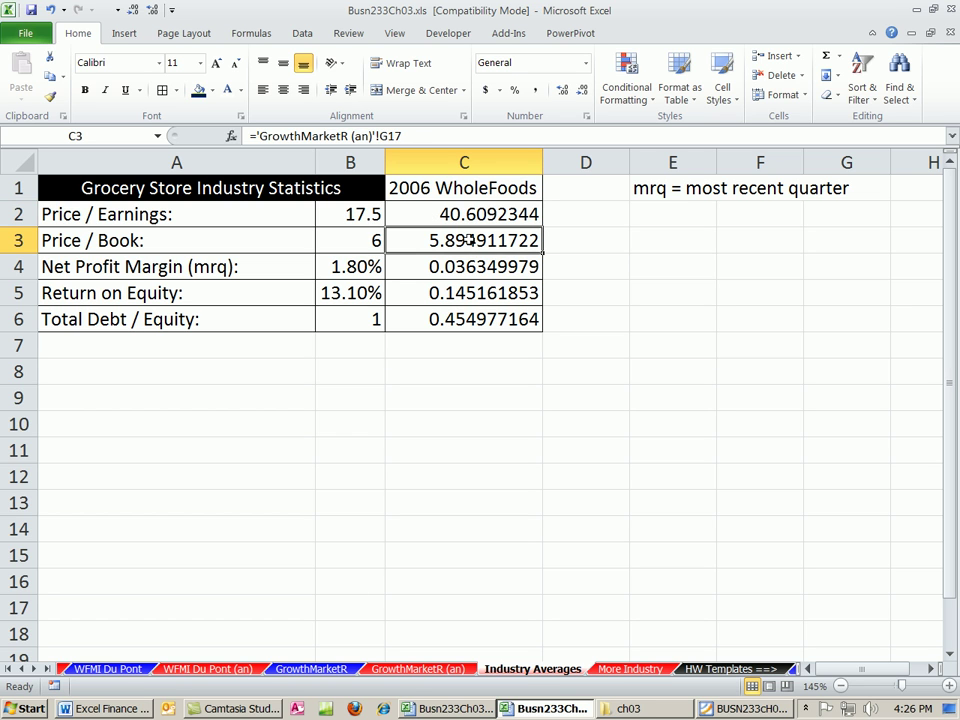
pyautogui.moveTo(360, 240); pyautogui.dragTo(443, 240)
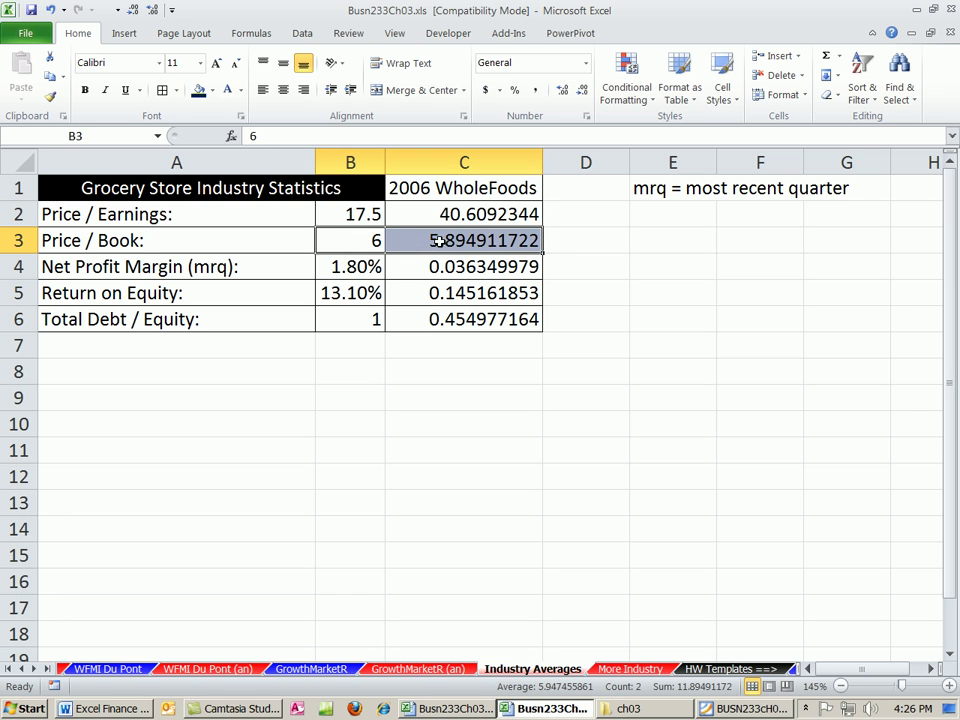
pyautogui.click(336, 267)
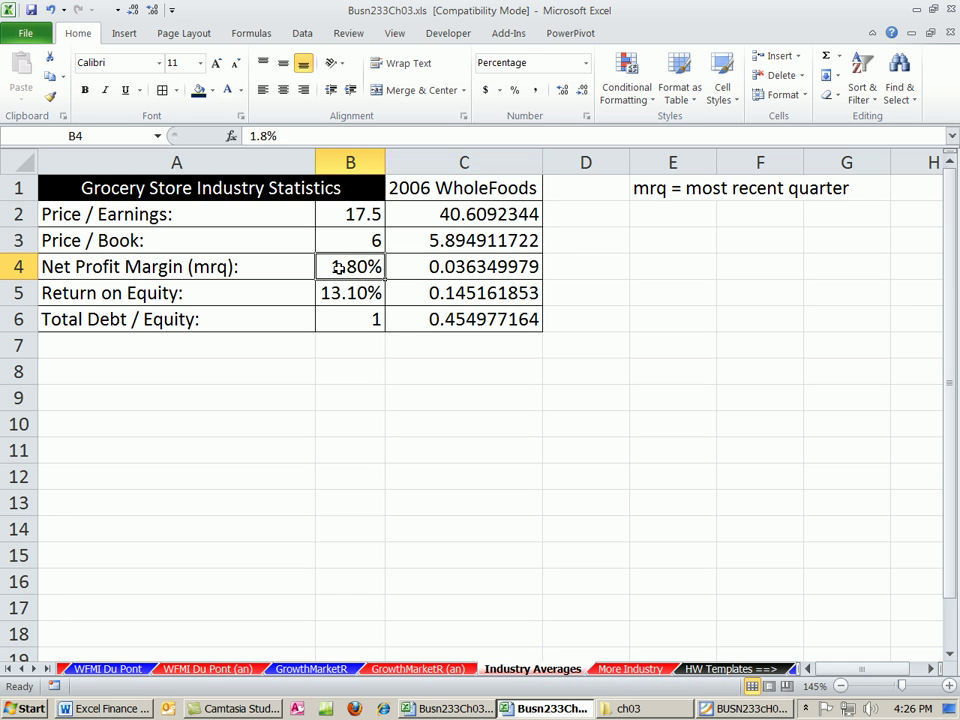
pyautogui.click(448, 265)
pyautogui.click(340, 266)
# - Format the WholeFoods net profit margin in C4 as a percentage with two decimal places
pyautogui.click(455, 266)
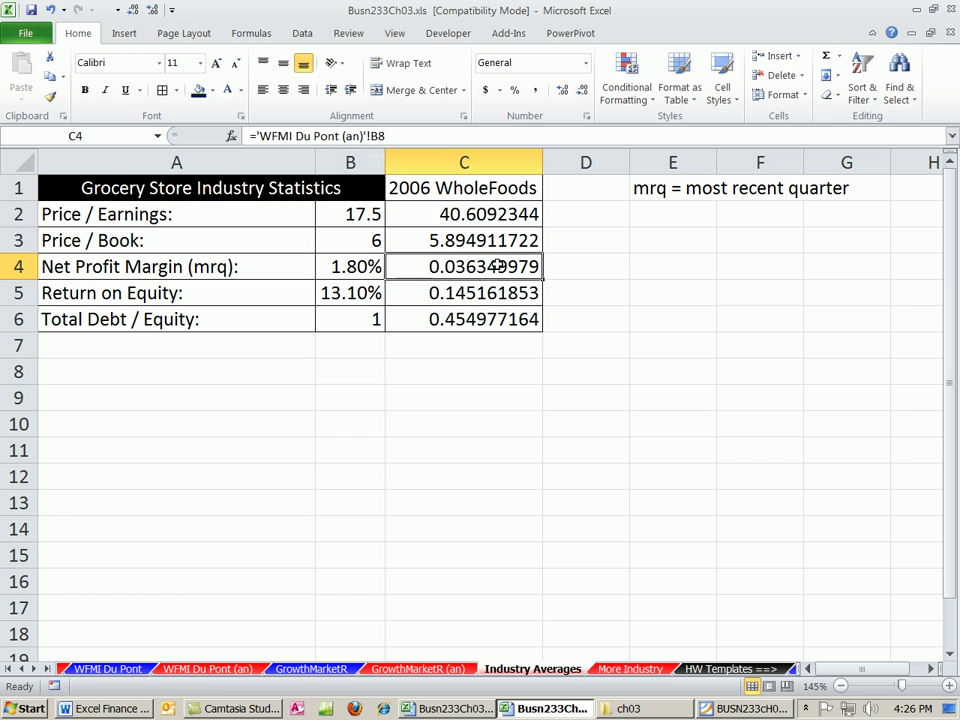
pyautogui.click(514, 90)
pyautogui.click(563, 91)
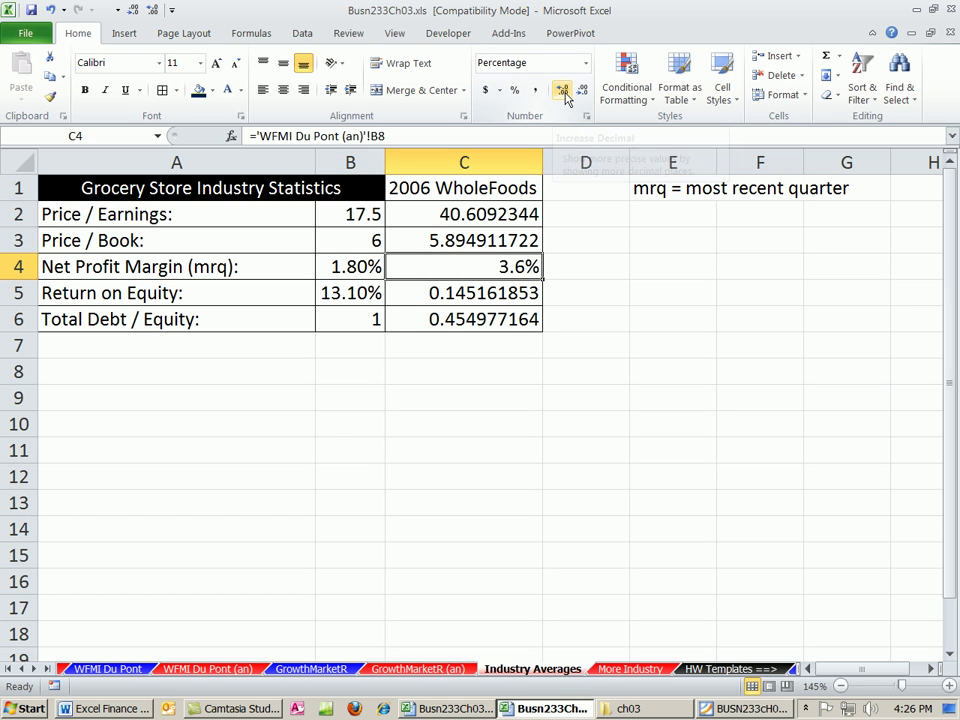
pyautogui.click(563, 91)
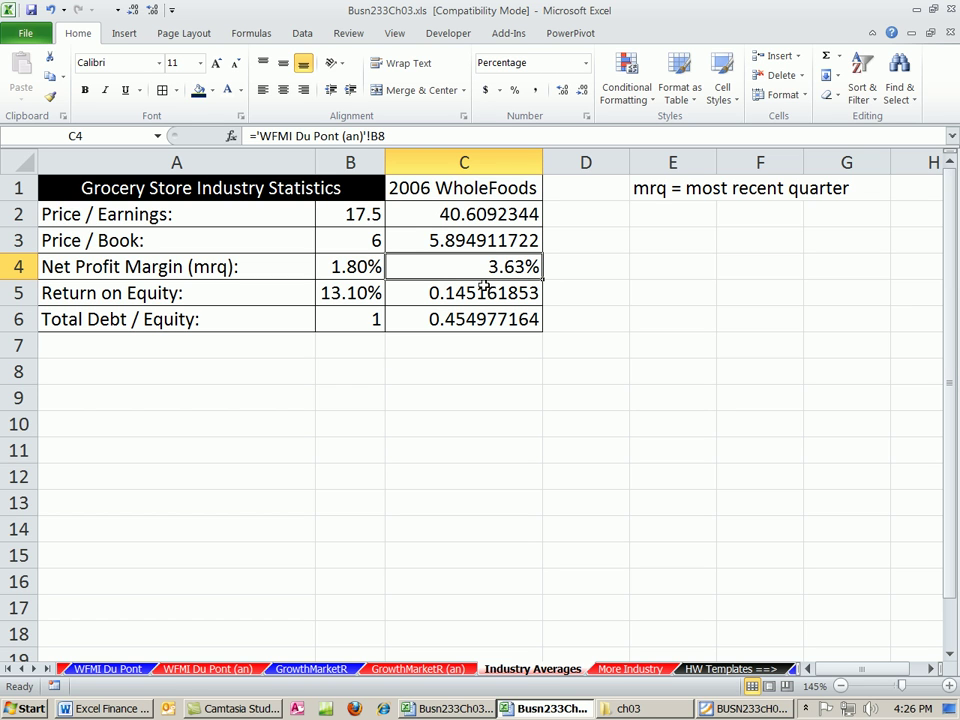
# - Compare the industry's Return on Equity and Total Debt / Equity values in B5:B6 with the WholeFoods values in C5:C6
pyautogui.click(345, 293)
pyautogui.click(455, 293)
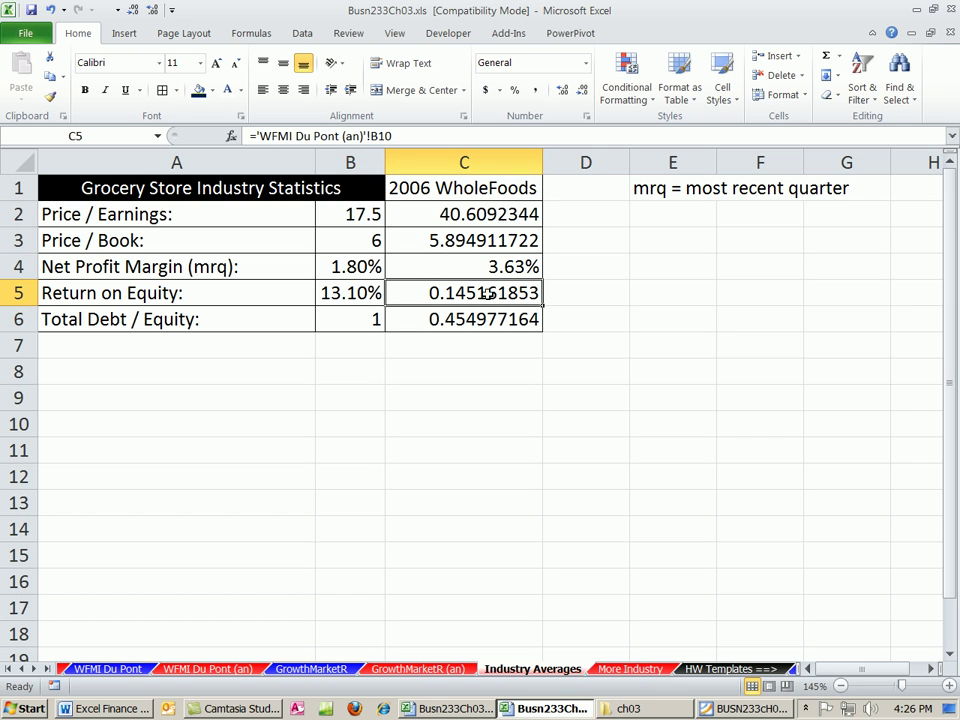
pyautogui.click(355, 323)
pyautogui.click(473, 322)
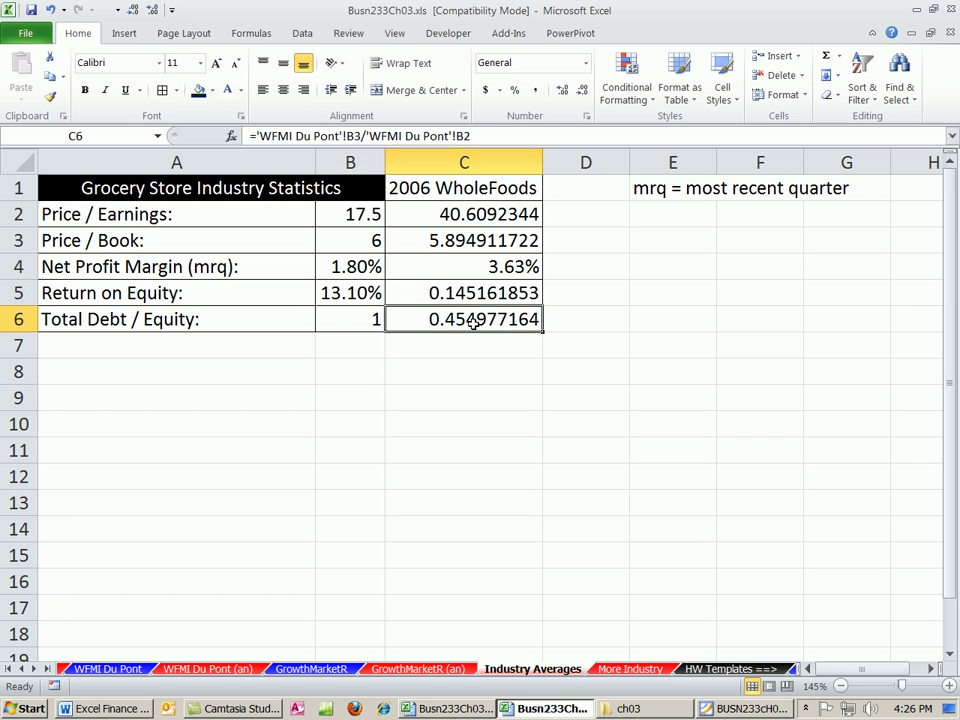
pyautogui.click(372, 319)
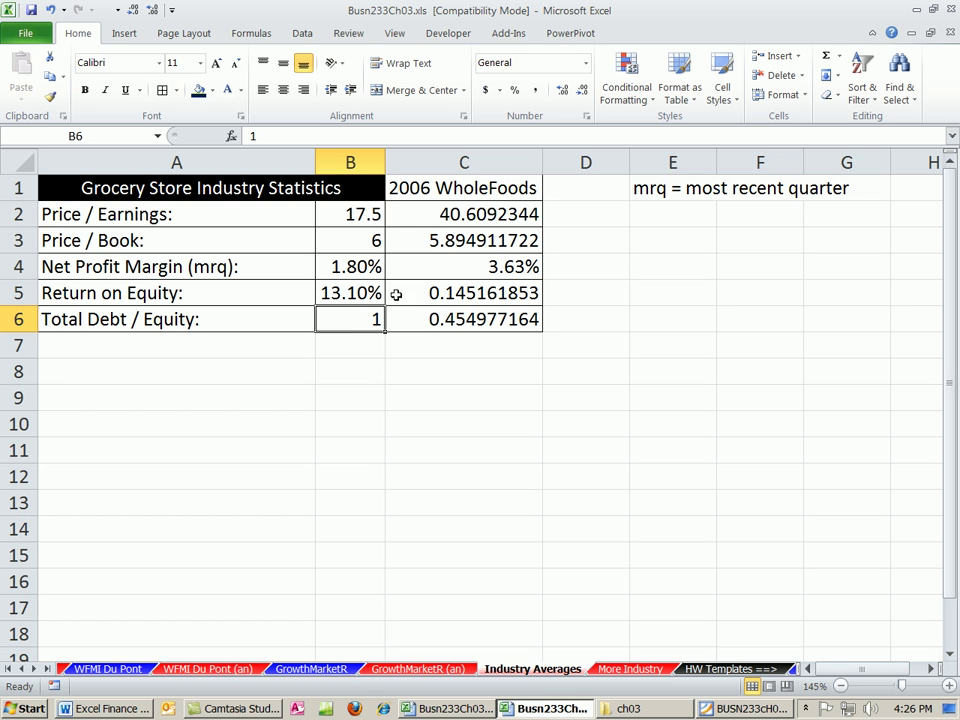
pyautogui.click(325, 293)
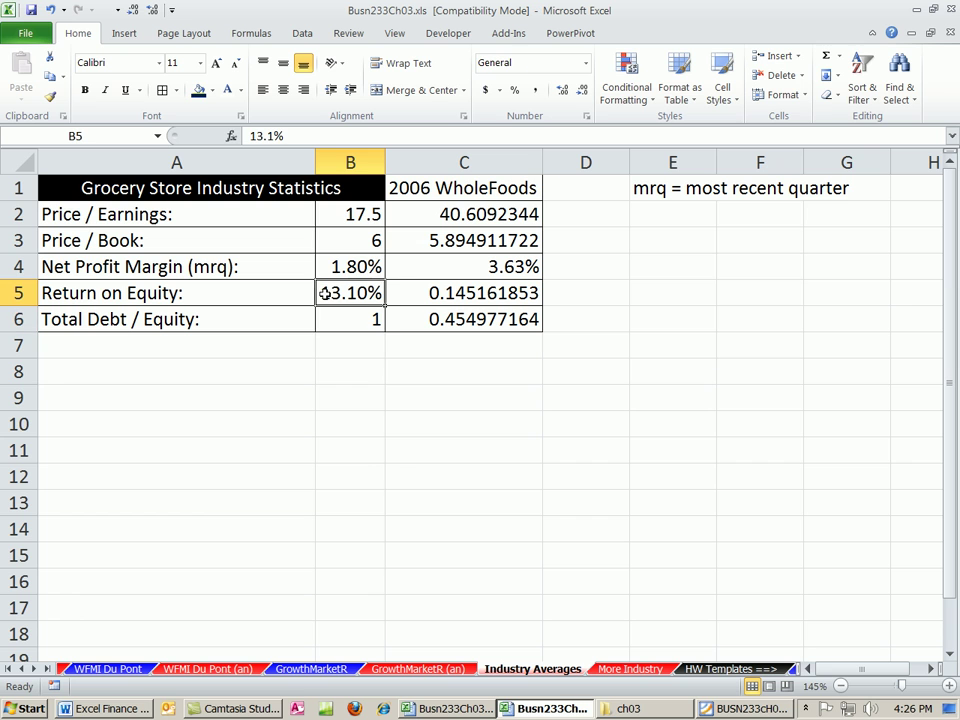
pyautogui.click(428, 293)
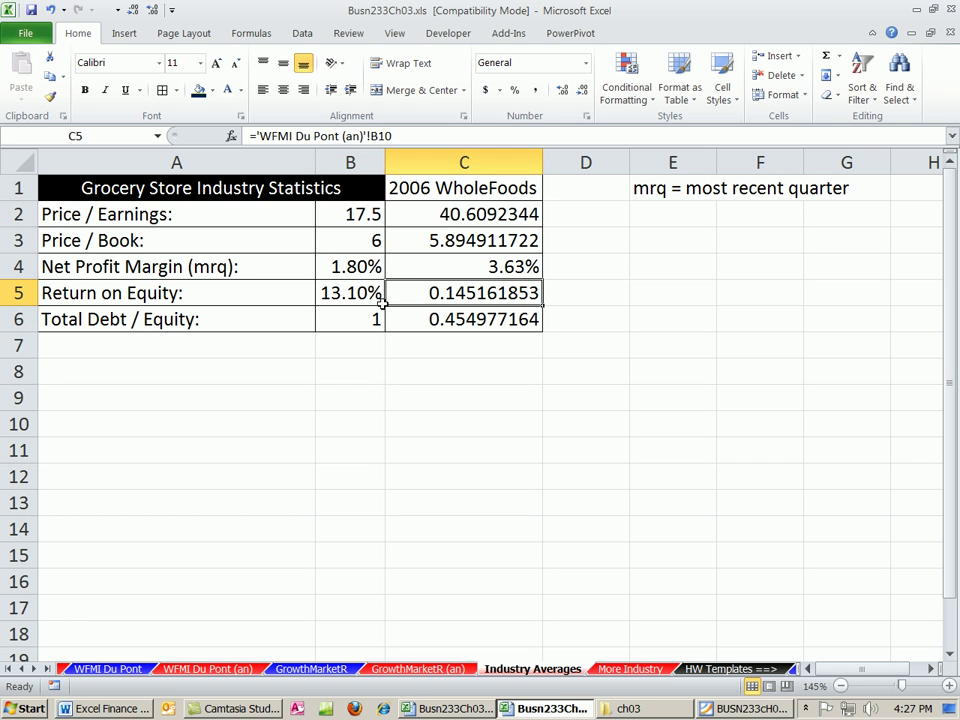
pyautogui.click(342, 322)
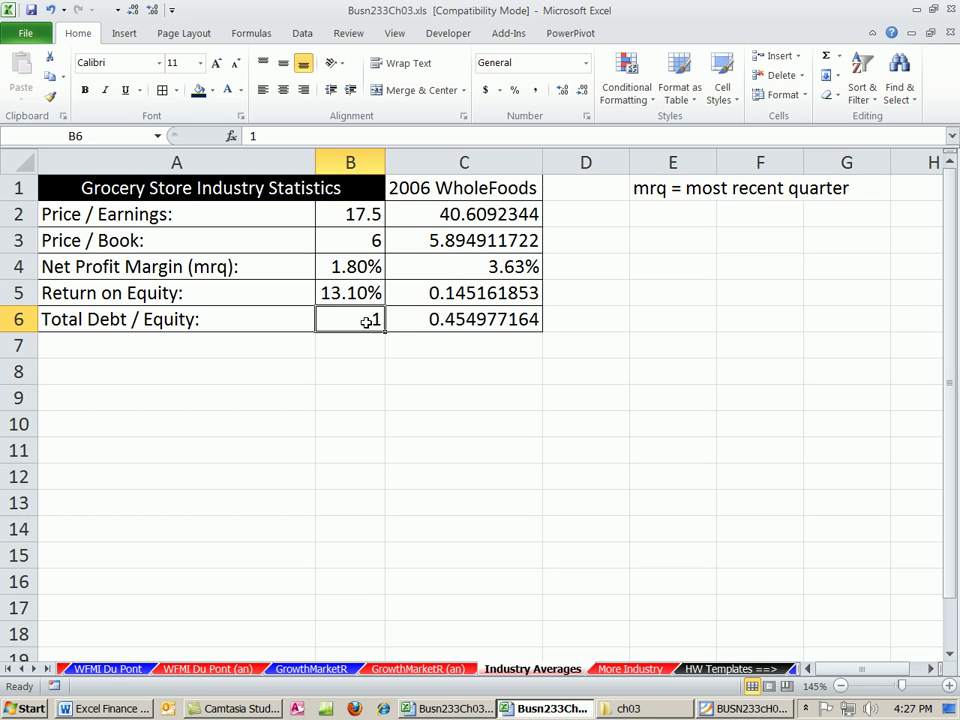
pyautogui.click(467, 293)
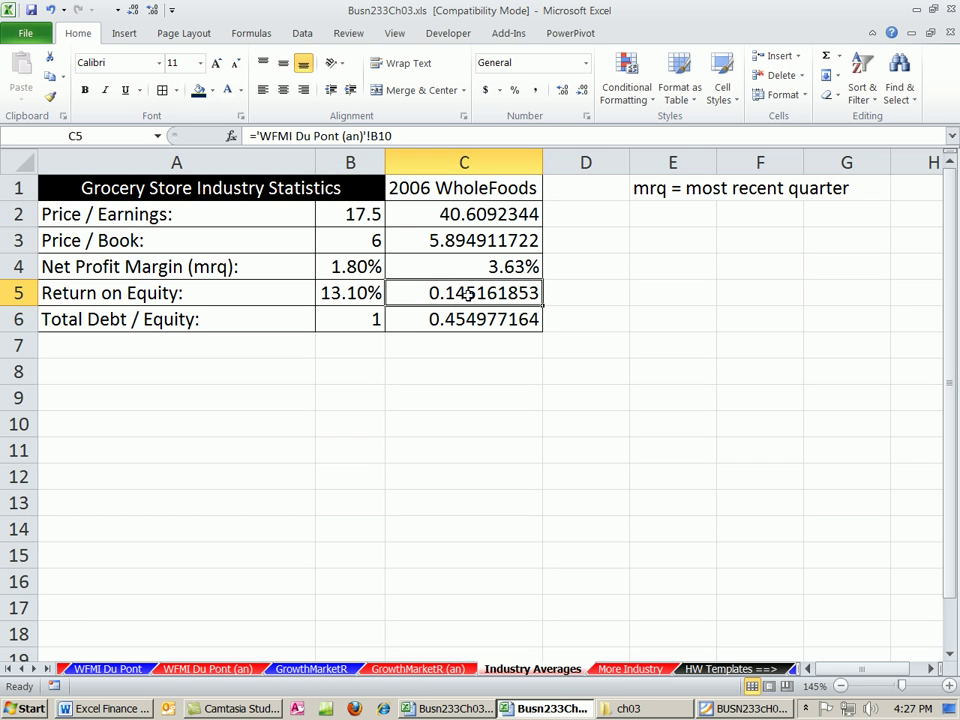
pyautogui.click(472, 320)
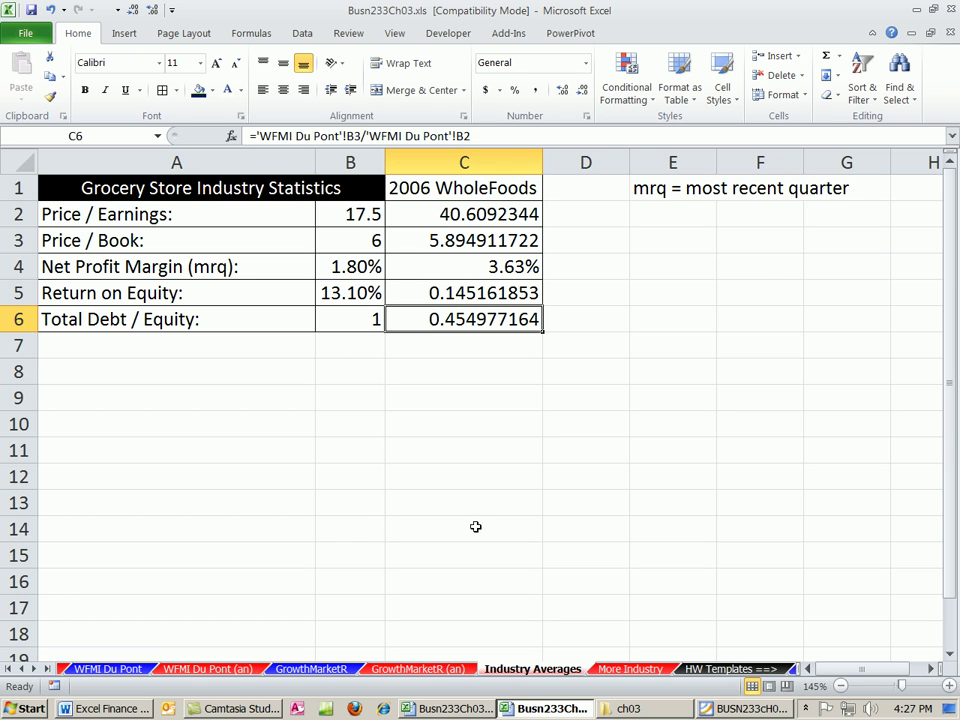
# - Compare the median P/E in C27 of the More Industry sheet with the Price / Earnings value in B2 on Industry Averages
pyautogui.click(625, 669)
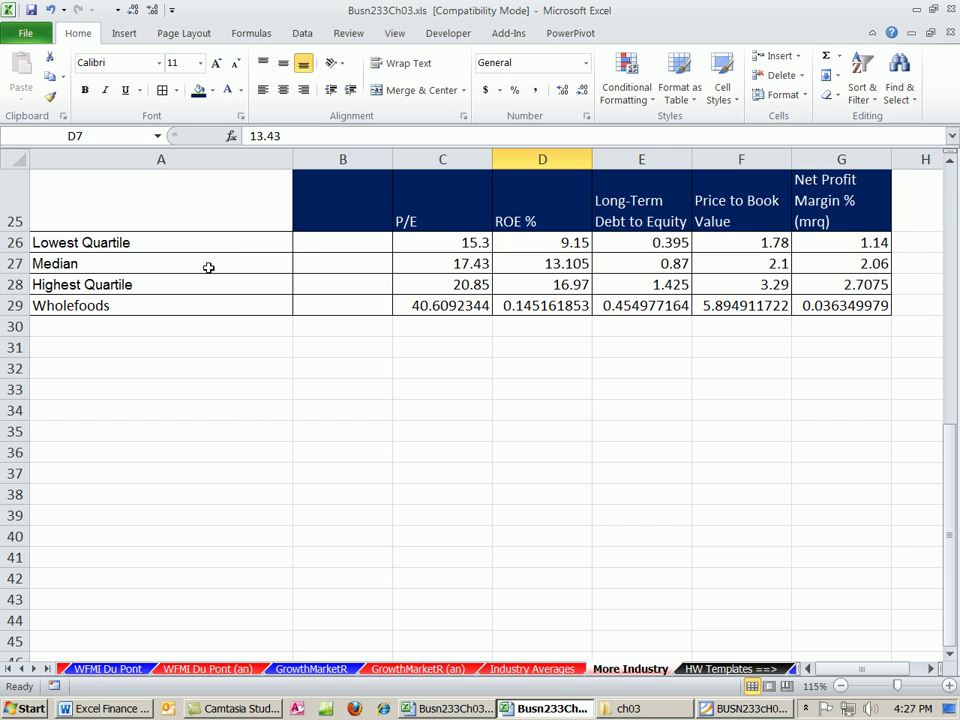
pyautogui.click(448, 268)
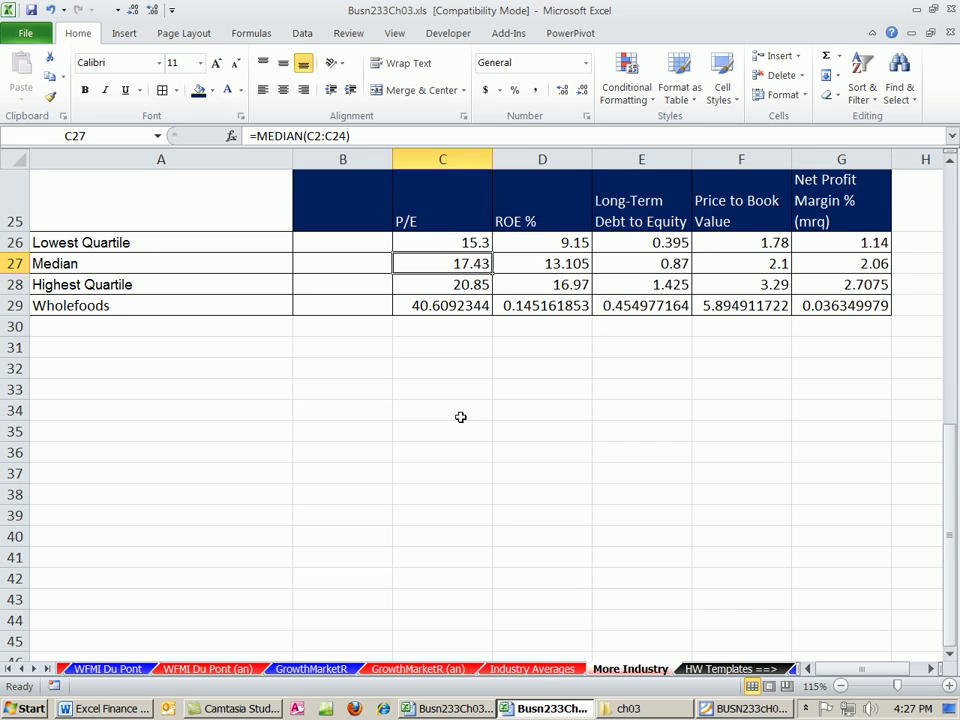
pyautogui.click(531, 668)
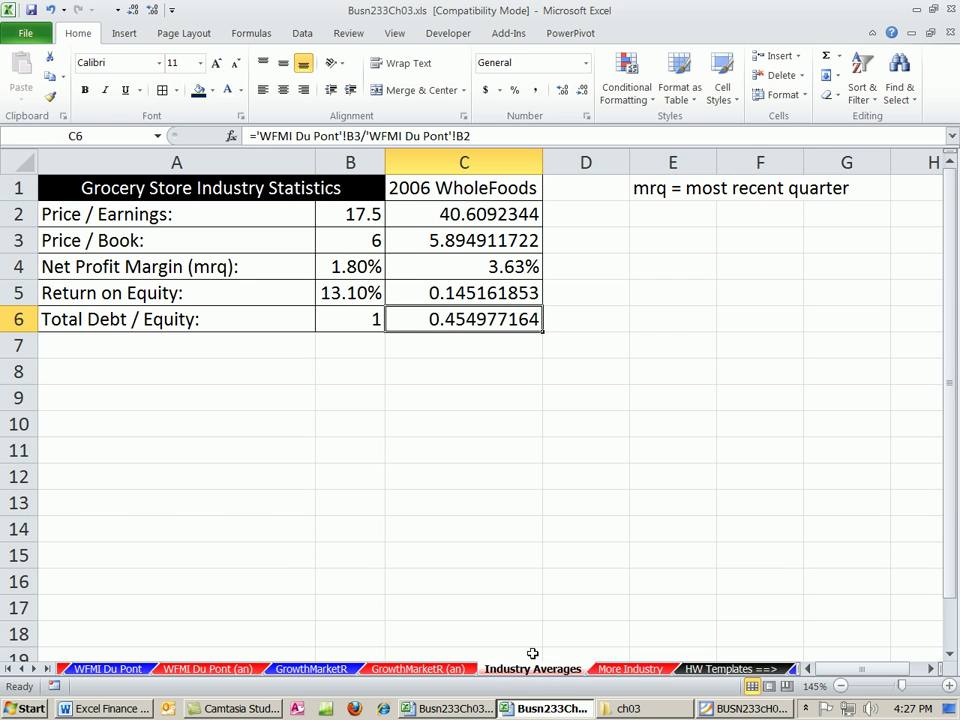
pyautogui.click(360, 222)
# - Examine the P/E quartile and median formulas in C26:C28 on the More Industry sheet against the Wholefoods P/E in C29
pyautogui.click(611, 668)
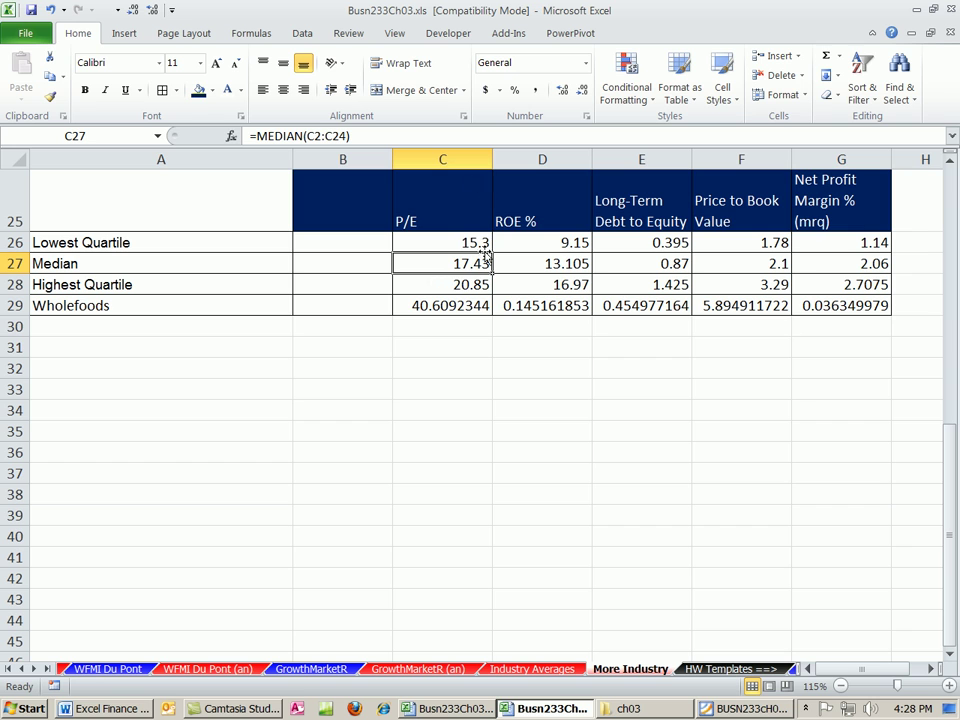
pyautogui.click(438, 243)
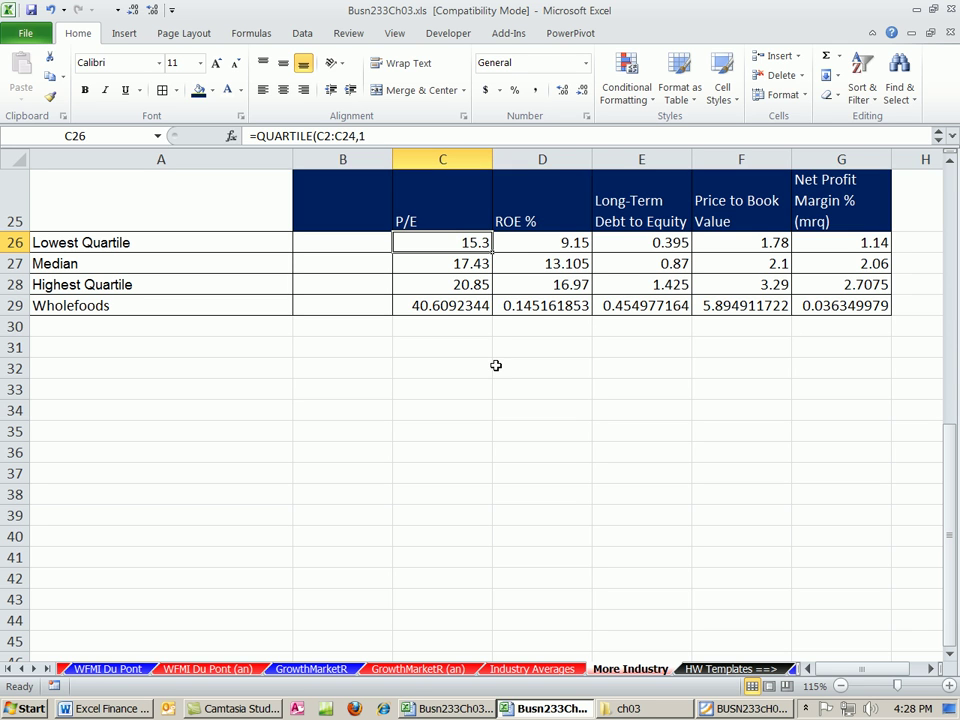
pyautogui.click(453, 285)
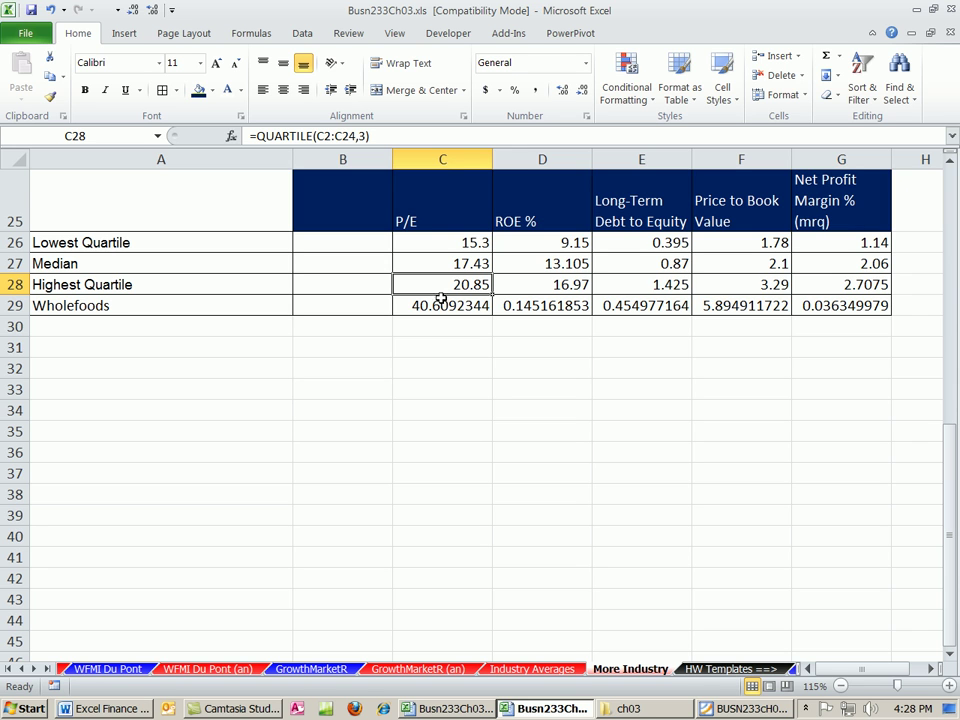
pyautogui.click(455, 248)
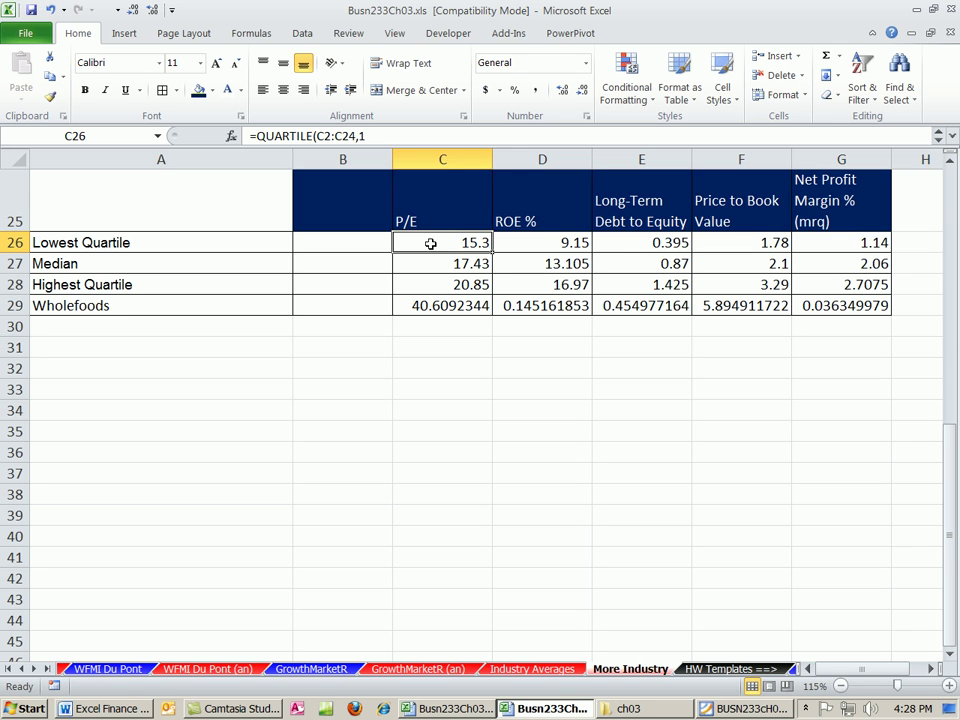
pyautogui.click(430, 264)
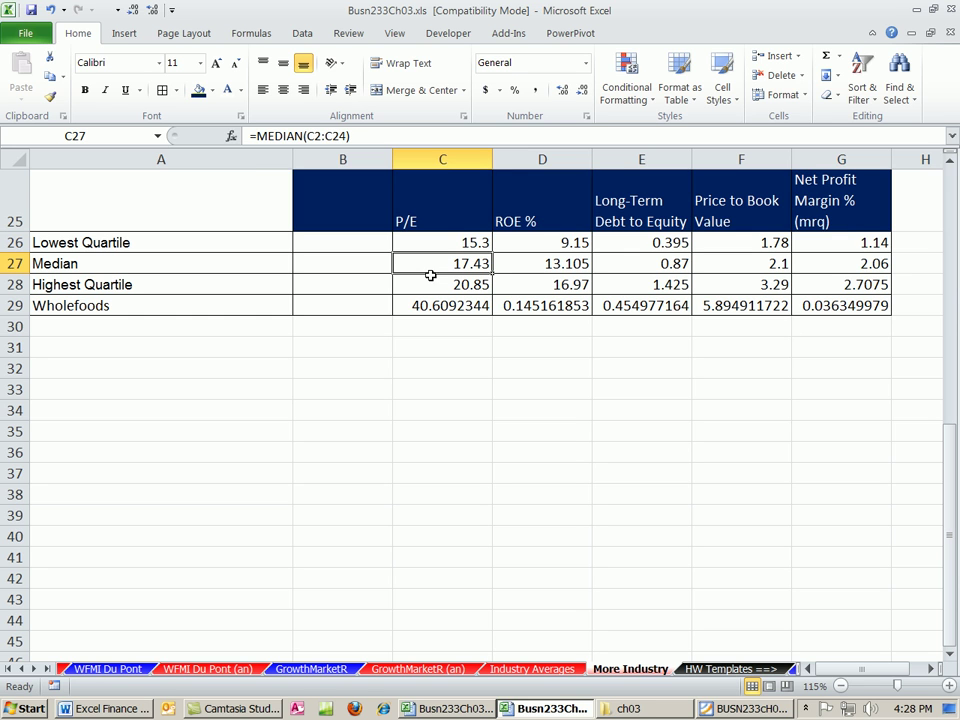
pyautogui.click(431, 285)
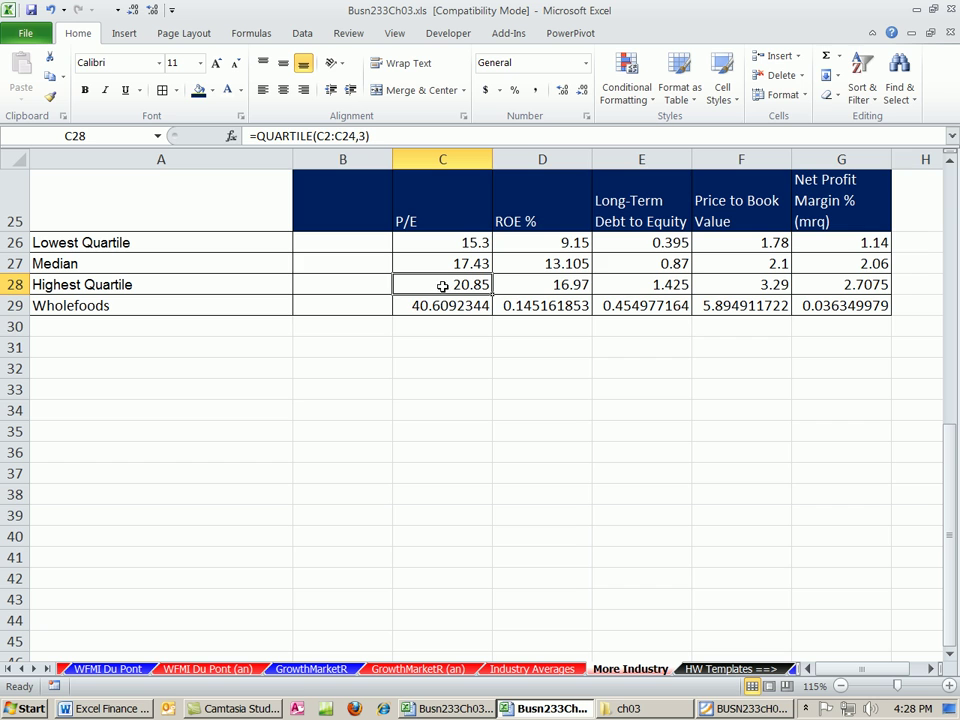
pyautogui.click(444, 306)
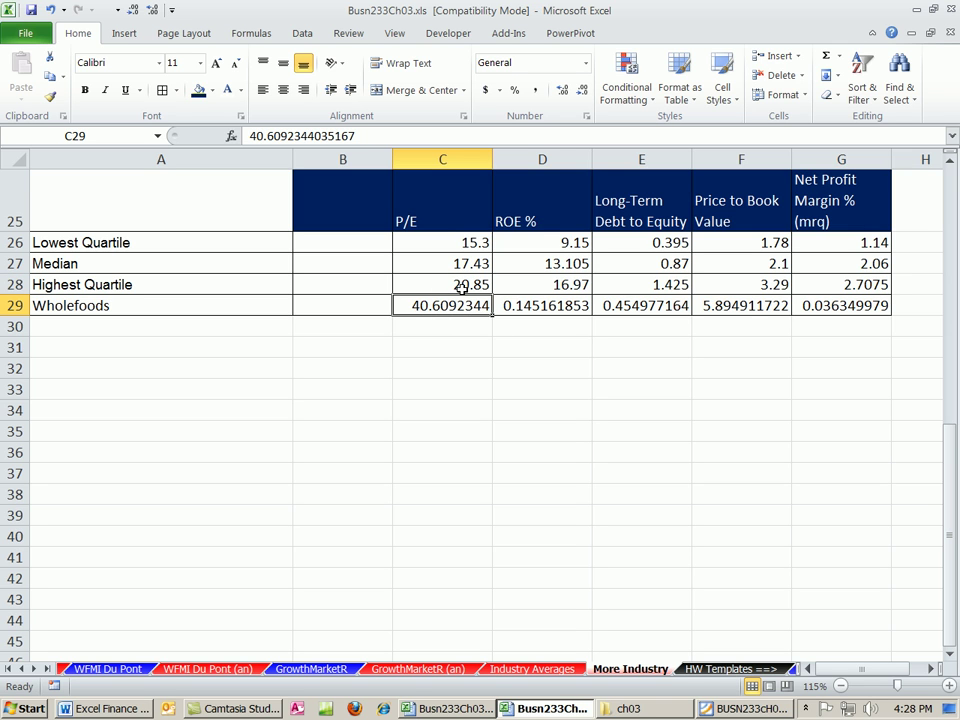
# - Compare Wholefoods' ROE, long-term debt to equity, price to book and net profit margin in row 29 with the industry quartiles and medians
pyautogui.click(564, 314)
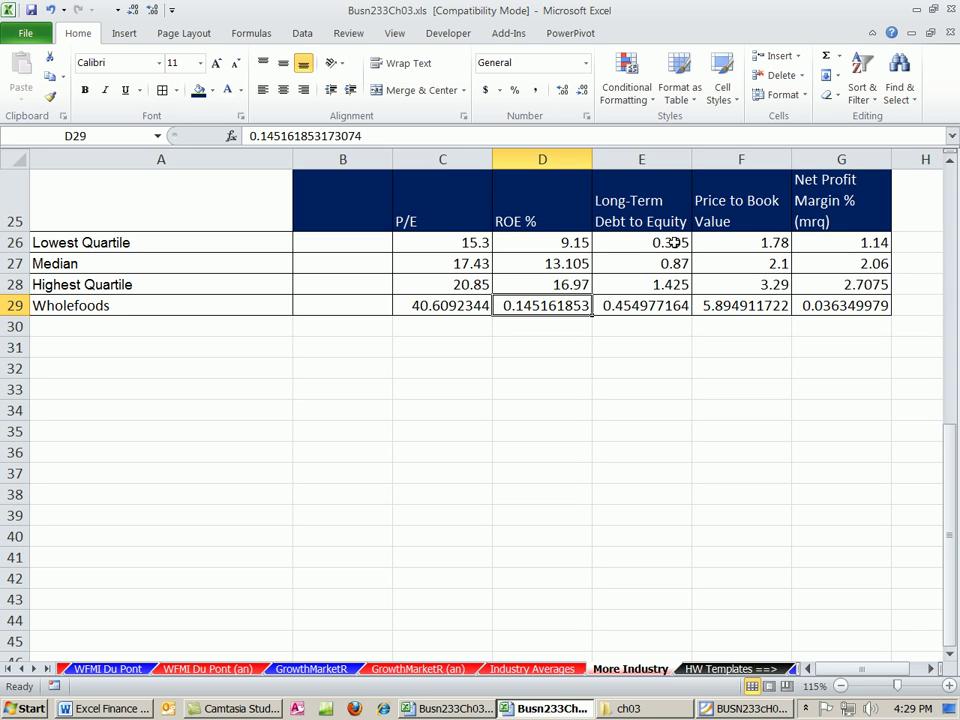
pyautogui.click(675, 307)
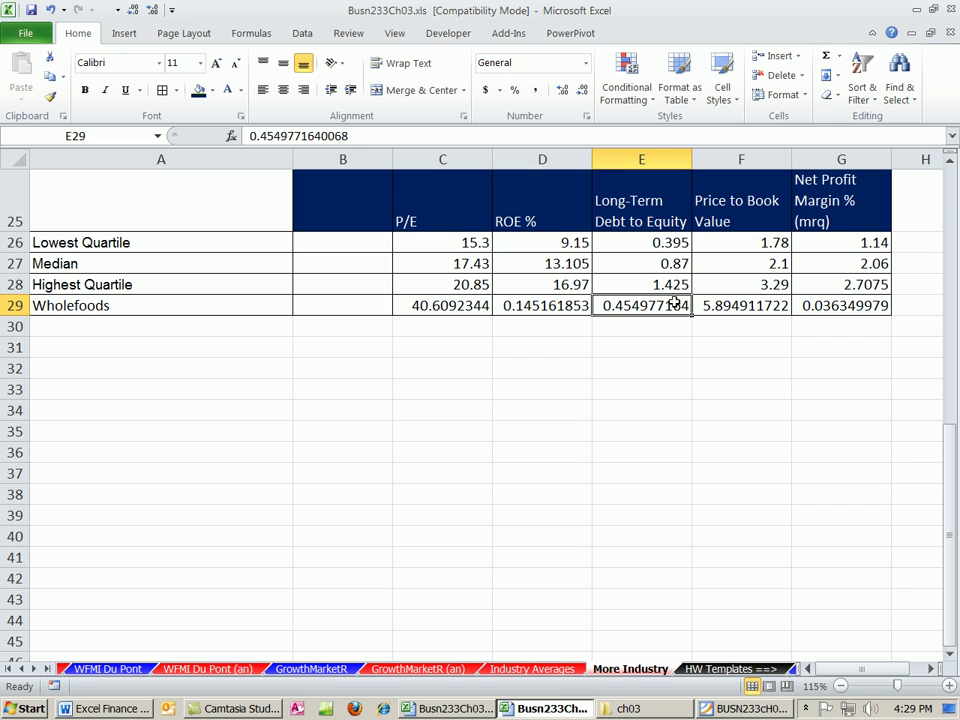
pyautogui.click(766, 306)
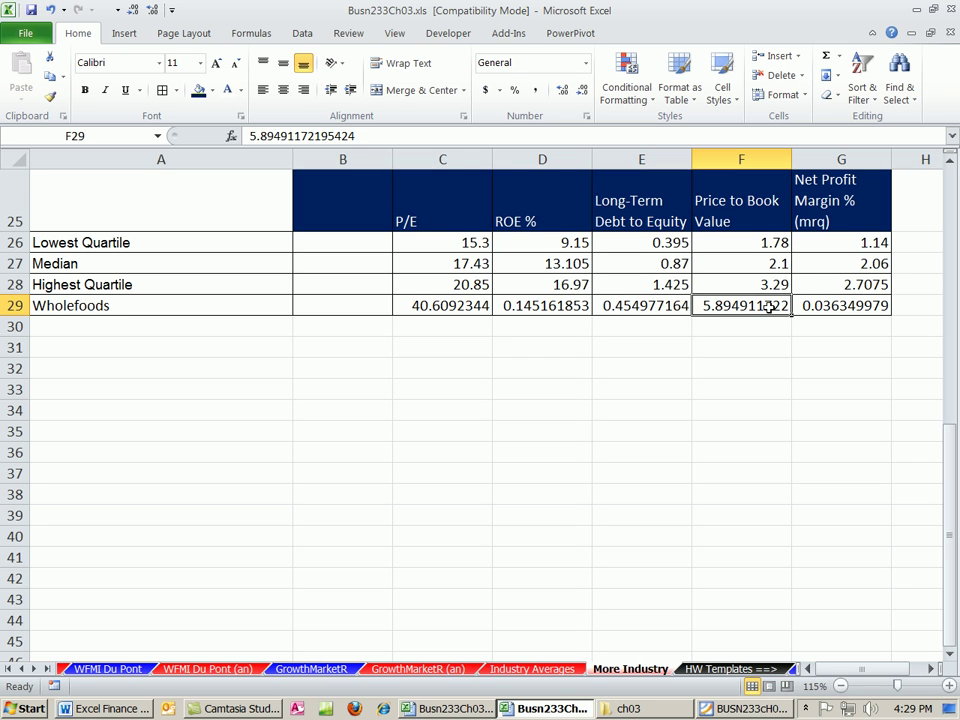
pyautogui.click(654, 306)
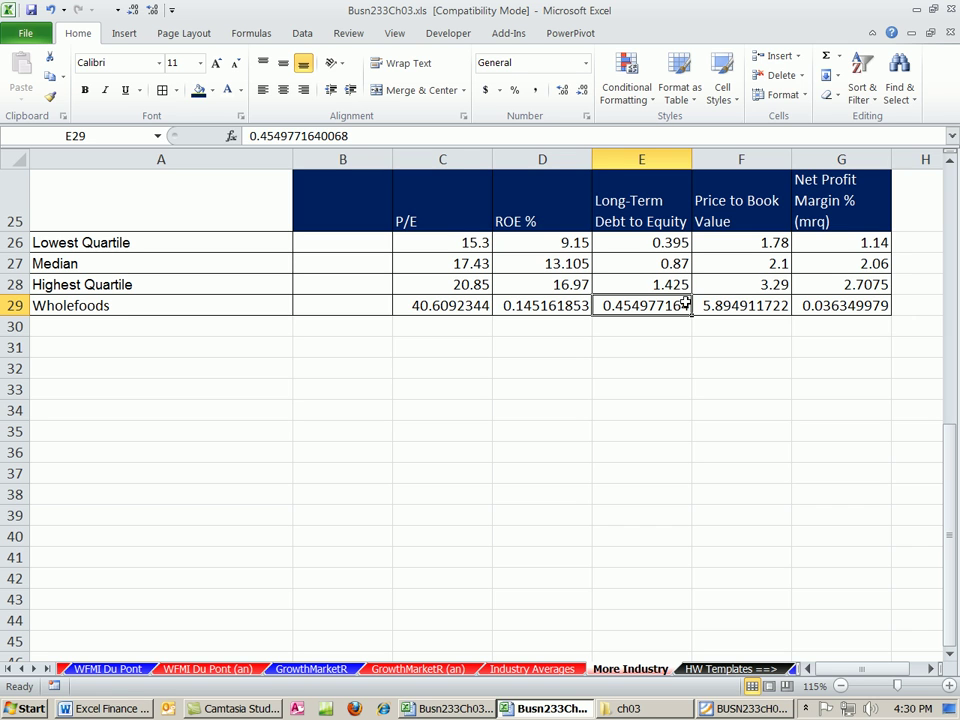
pyautogui.click(737, 305)
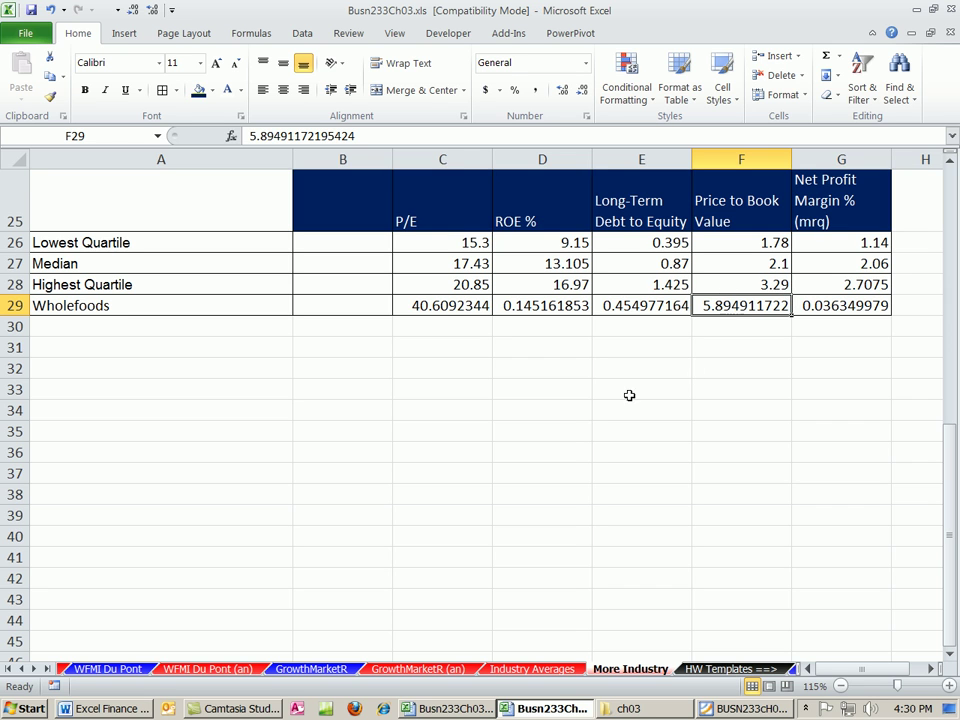
pyautogui.click(446, 304)
pyautogui.click(750, 307)
pyautogui.click(857, 308)
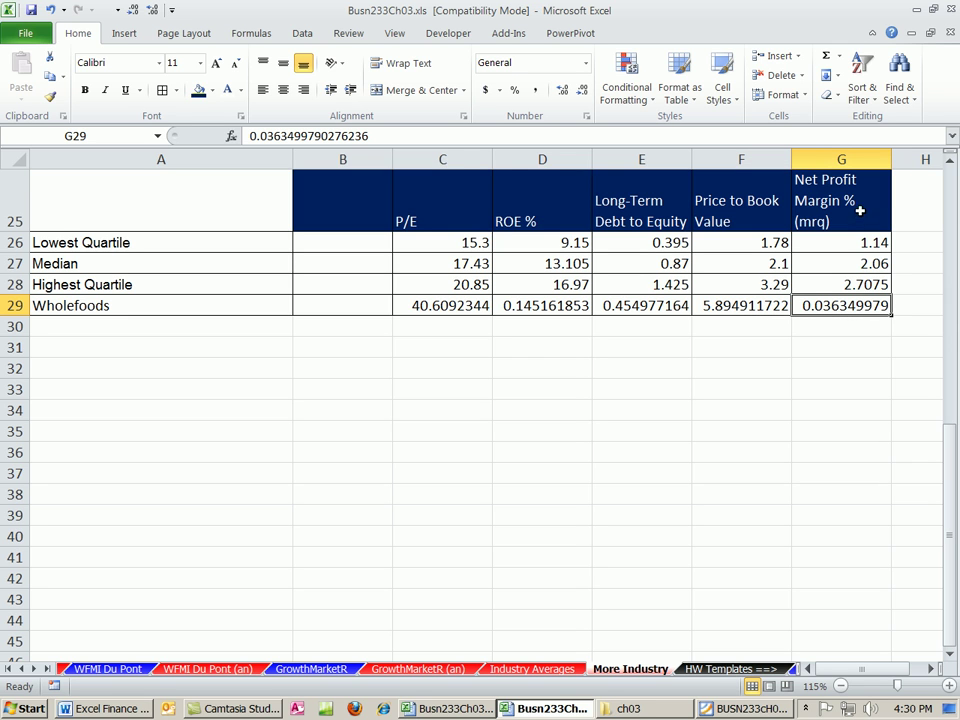